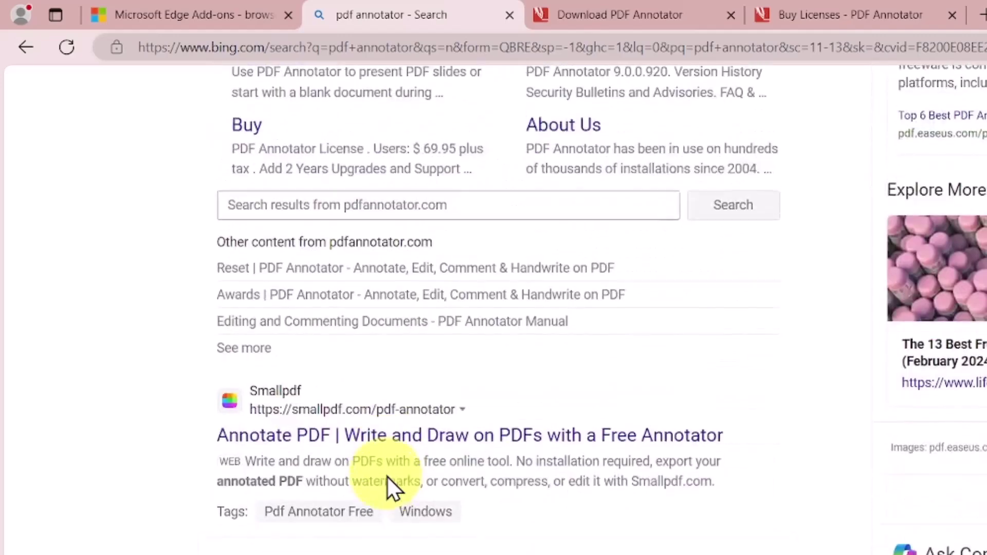
Open the PDF Annotator Download page from the Bing results for "pdf annotator" in a new tab and switch to it.
{"action": "scroll", "coordinate": [326, 326], "scroll_direction": "down", "scroll_amount": 5}
{"action": "scroll", "coordinate": [329, 324], "scroll_direction": "up", "scroll_amount": 3}
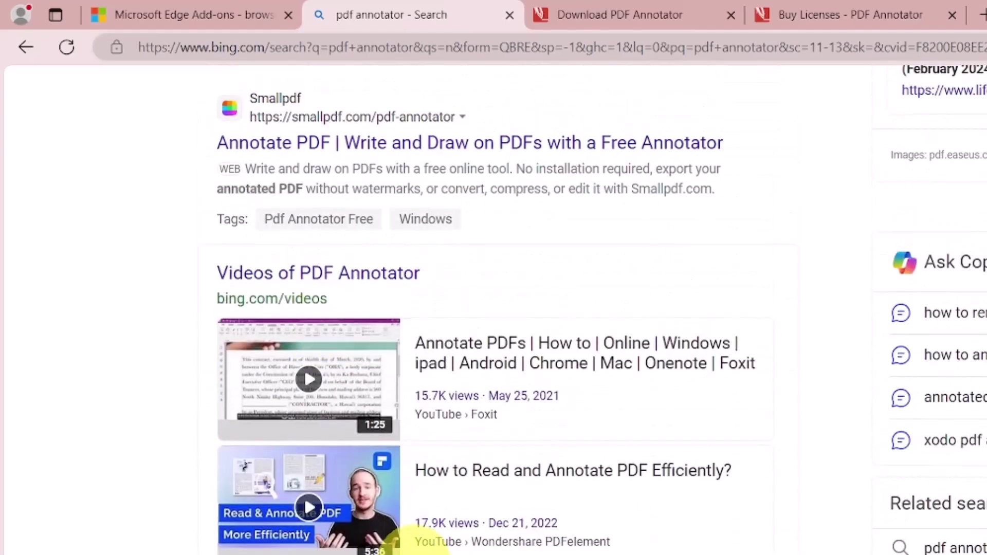
{"action": "scroll", "coordinate": [397, 539], "scroll_direction": "up", "scroll_amount": 8}
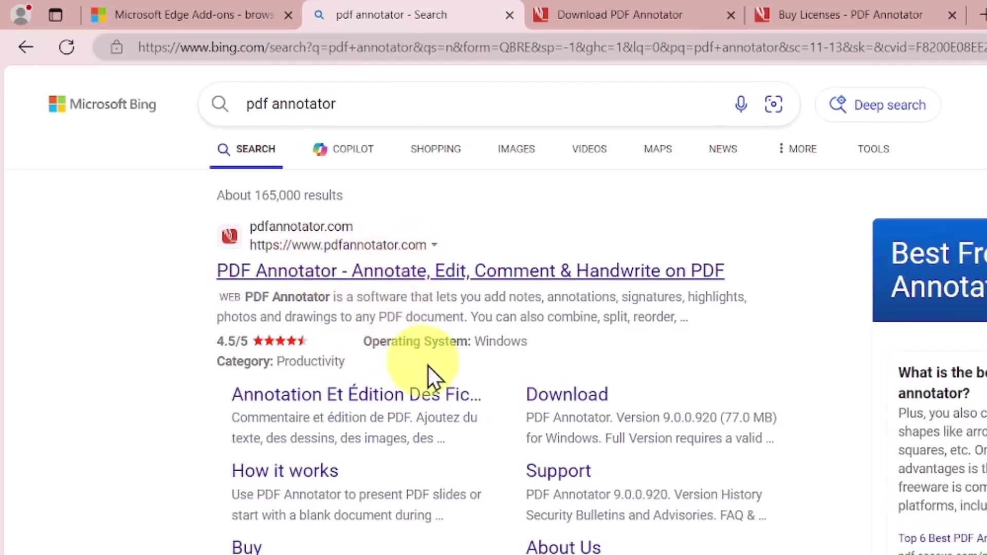
{"action": "right_click", "coordinate": [567, 395]}
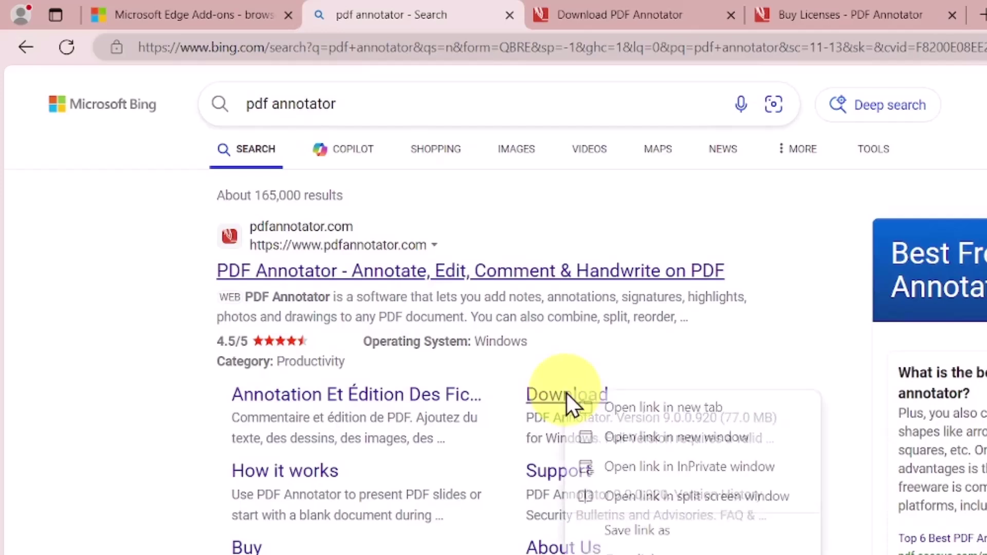
{"action": "left_click", "coordinate": [609, 407]}
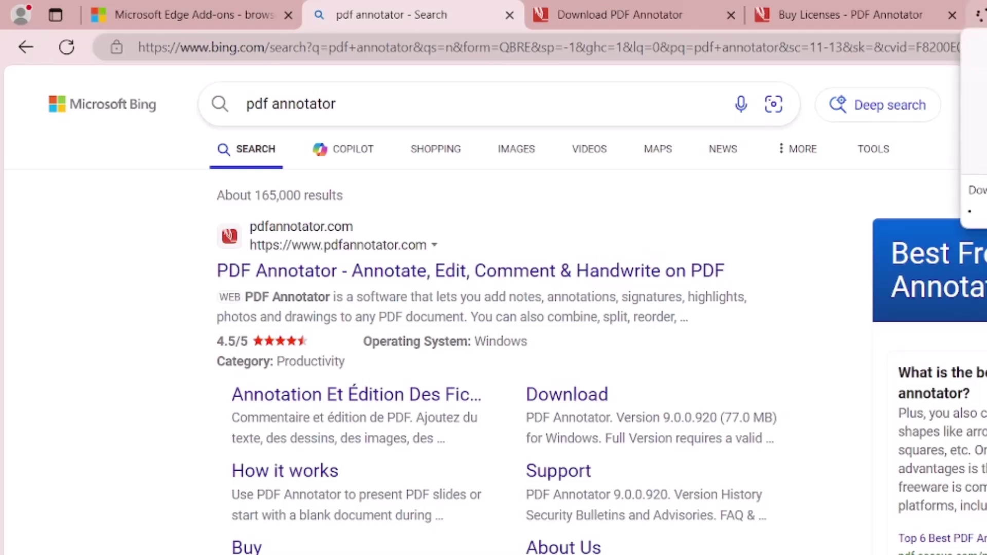
{"action": "left_click", "coordinate": [979, 14]}
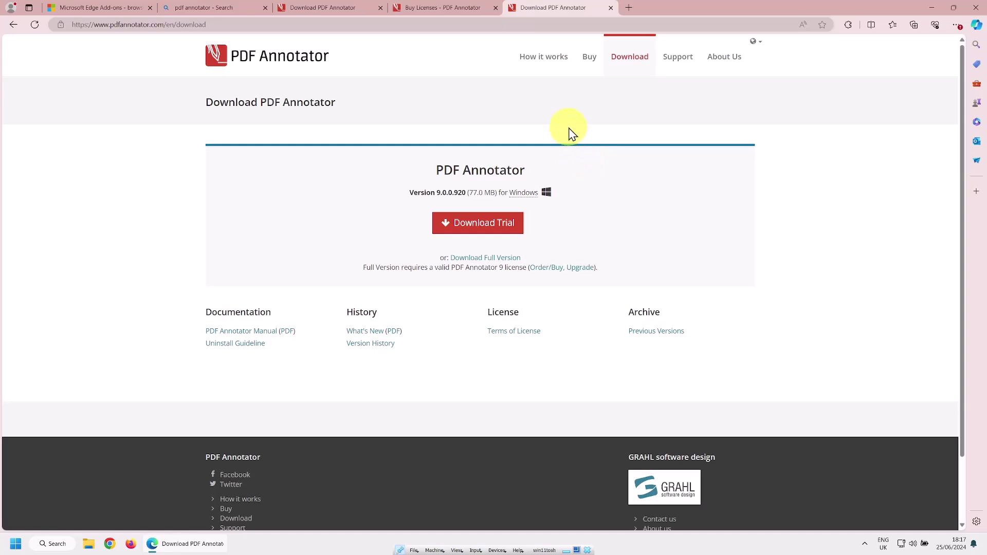
Check the licence pricing on the Buy Licenses page, and download the PDF Annotator trial from its download page.
{"action": "left_click", "coordinate": [455, 10]}
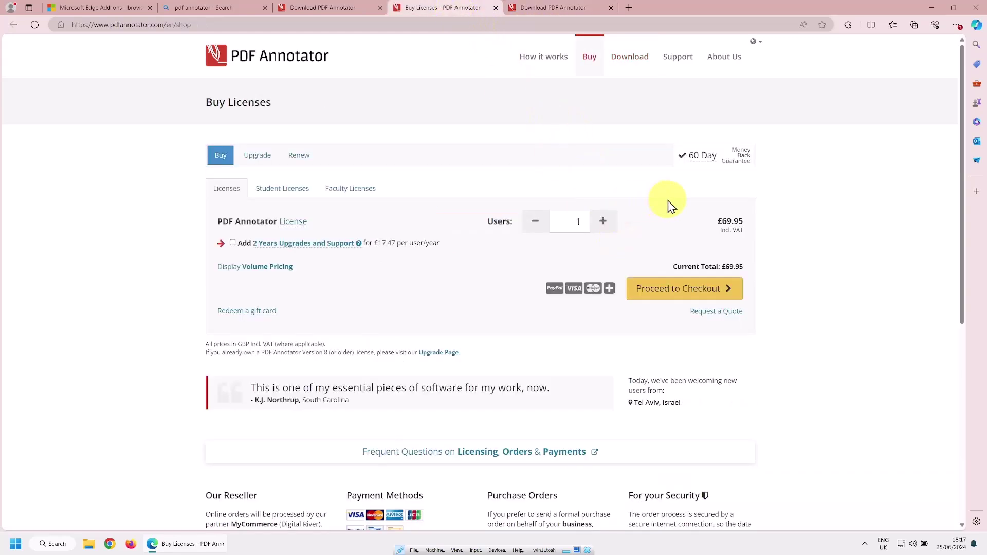
{"action": "left_click", "coordinate": [555, 10]}
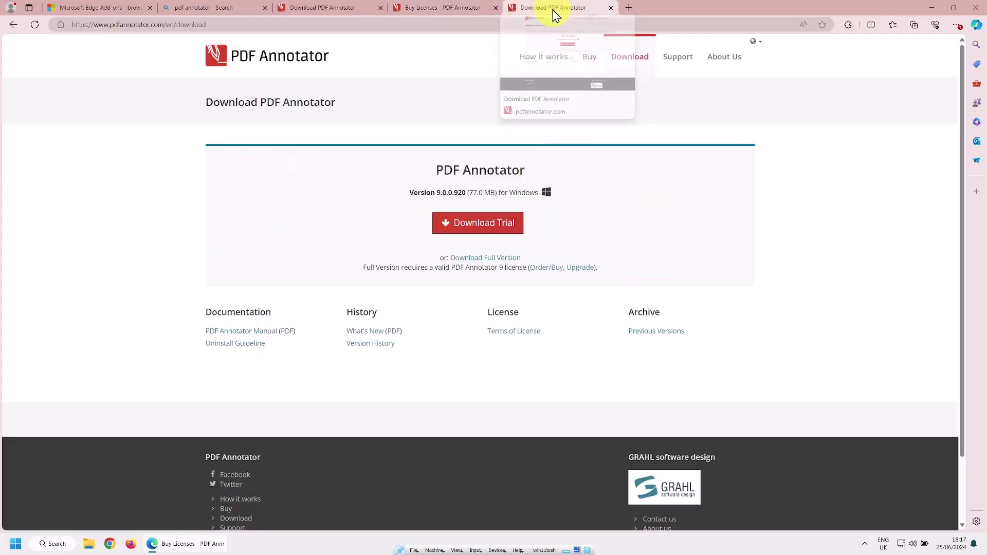
{"action": "left_click", "coordinate": [485, 224]}
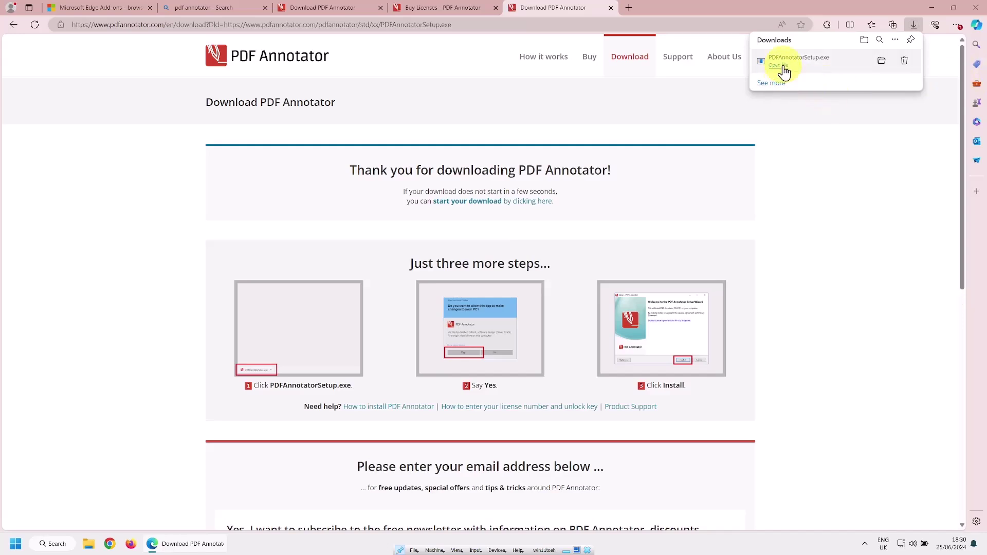
Run PDFAnnotatorSetup.exe, allow it to make changes, install PDF Annotator and finish setup with Launch PDF Annotator enabled.
{"action": "left_click", "coordinate": [781, 66]}
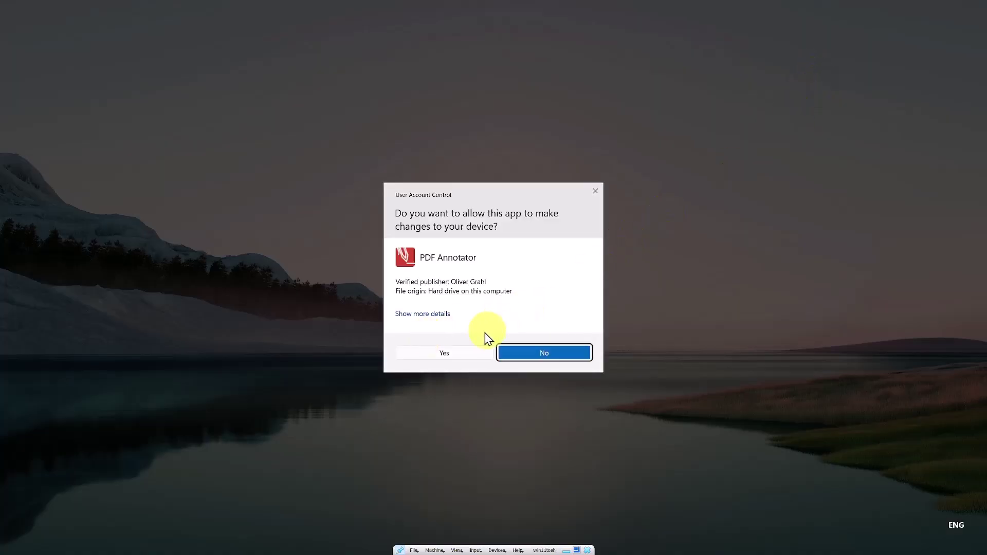
{"action": "left_click", "coordinate": [455, 353]}
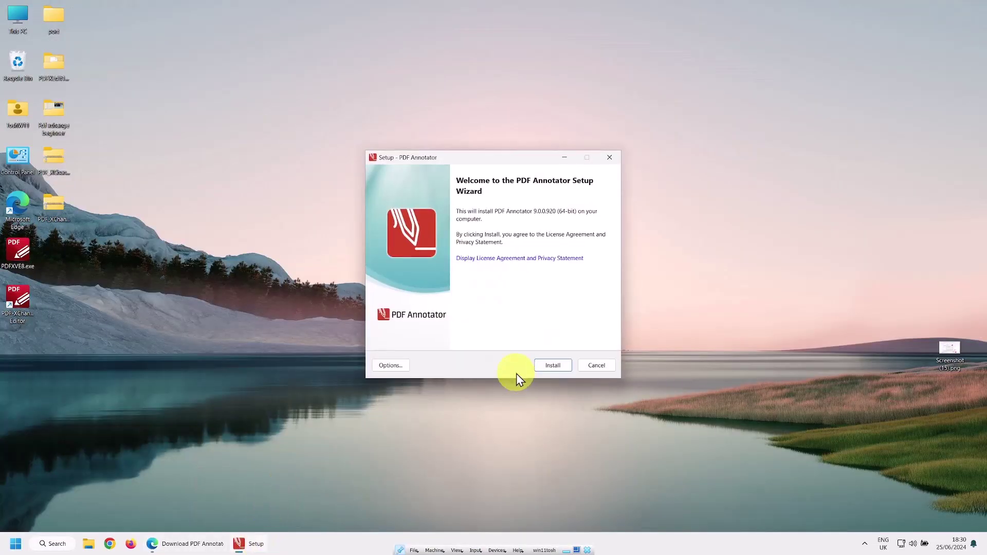
{"action": "left_click", "coordinate": [553, 364]}
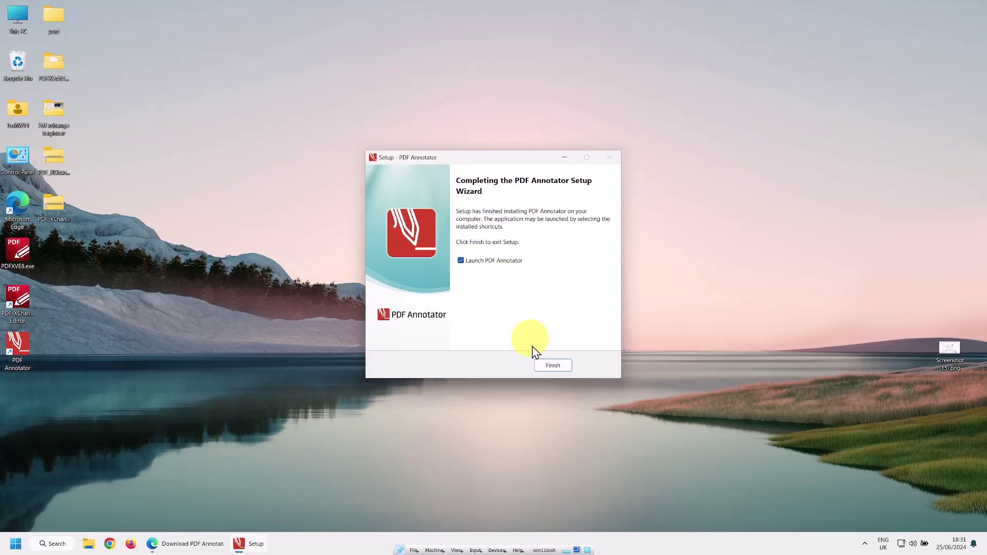
{"action": "left_click", "coordinate": [553, 366]}
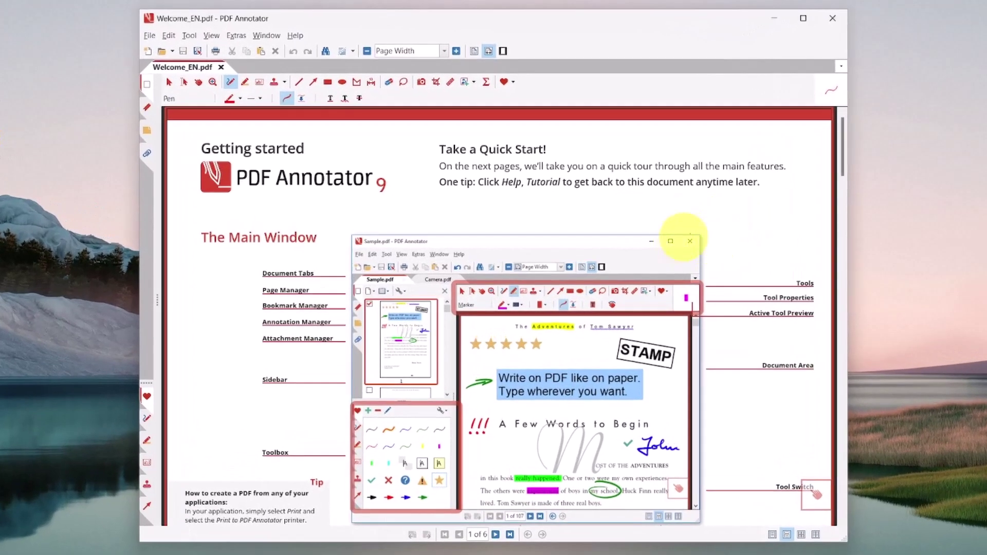
Browse the Welcome_EN.pdf getting-started guide from its first page through to the last page.
{"action": "scroll", "coordinate": [728, 244], "scroll_direction": "down", "scroll_amount": 1}
{"action": "scroll", "coordinate": [729, 244], "scroll_direction": "down", "scroll_amount": 1}
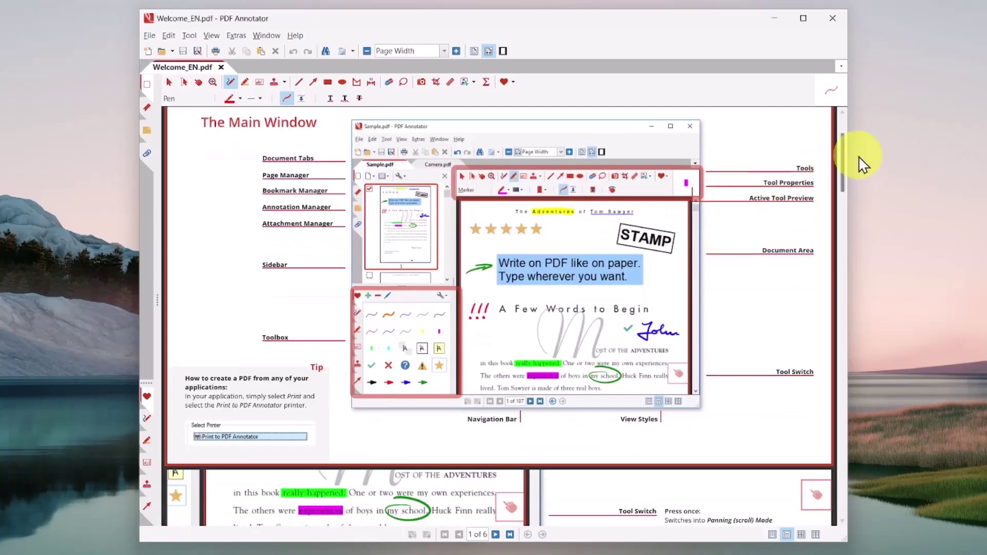
{"action": "left_click_drag", "start_coordinate": [842, 160], "coordinate": [843, 472]}
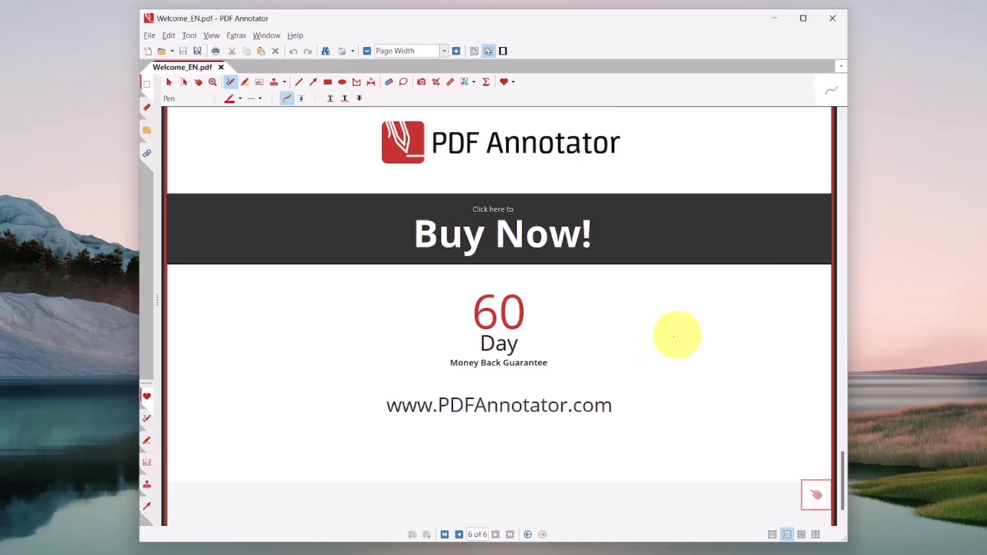
Inspect the version and licence information in the About PDF Annotator dialog.
{"action": "left_click", "coordinate": [297, 35]}
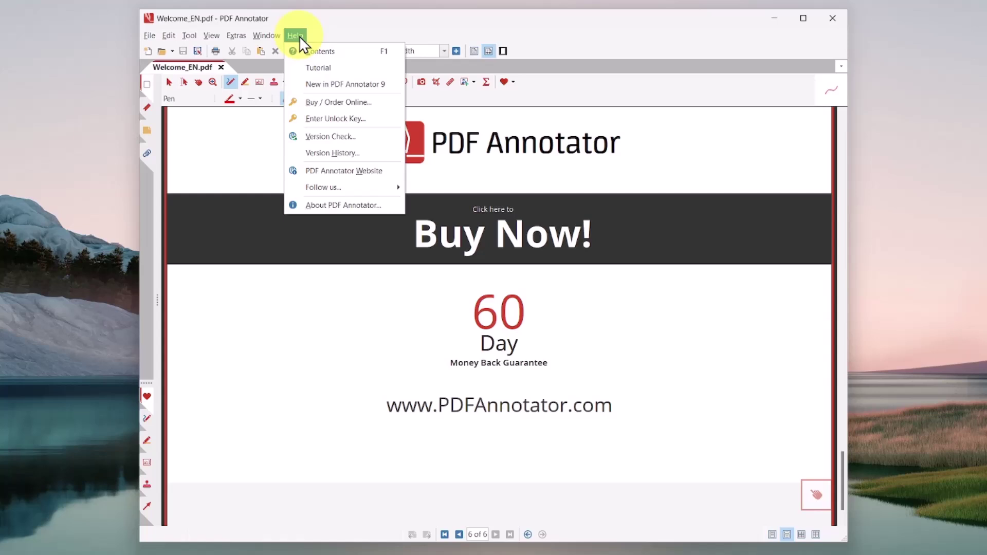
{"action": "left_click", "coordinate": [353, 204]}
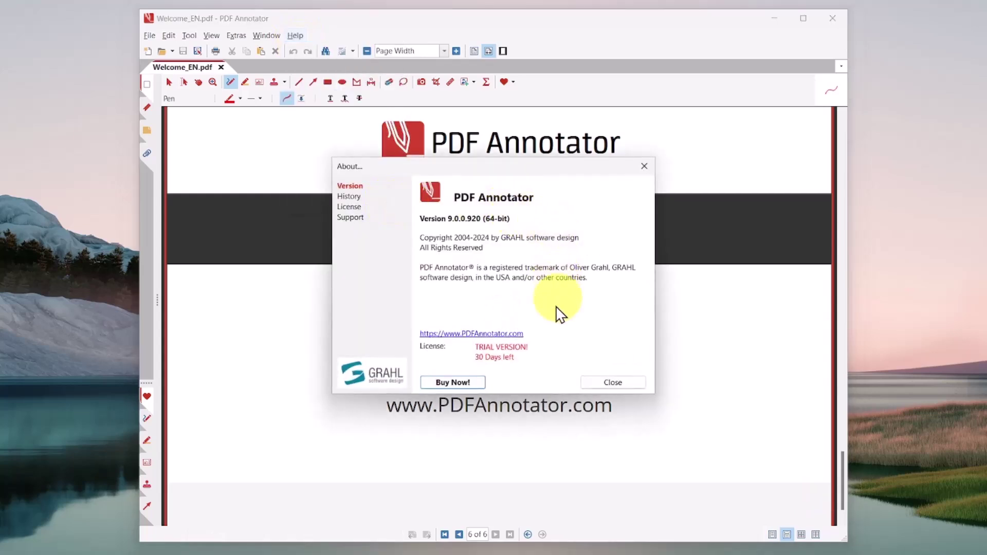
{"action": "left_click_drag", "start_coordinate": [477, 347], "coordinate": [442, 343]}
{"action": "left_click", "coordinate": [557, 346]}
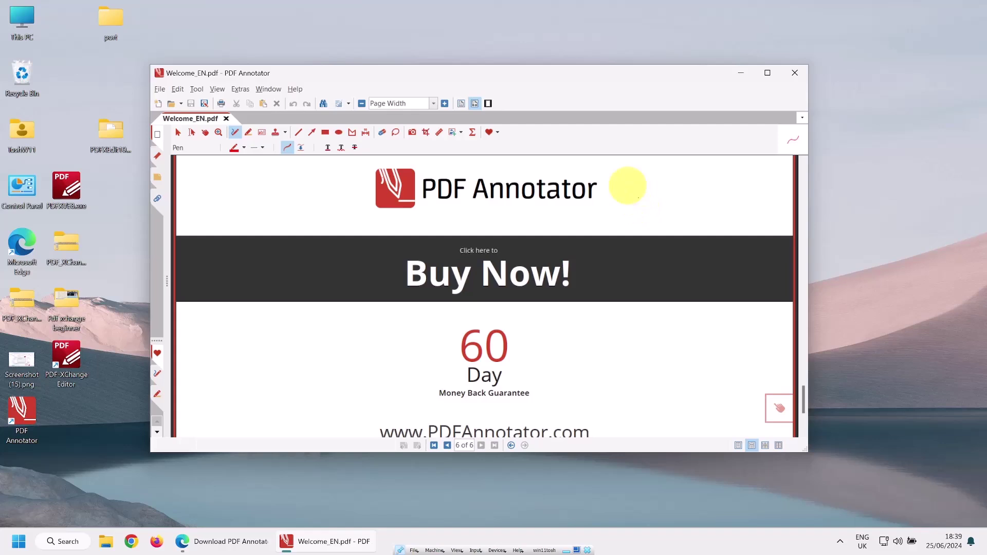
Maximize the PDF Annotator window and set the toolbar icon size to Large.
{"action": "left_click", "coordinate": [767, 73]}
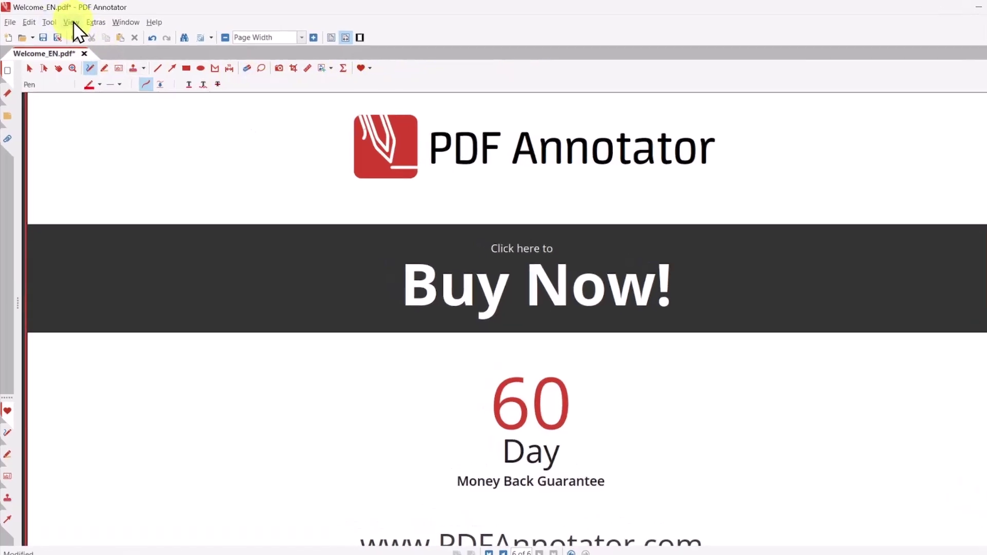
{"action": "left_click", "coordinate": [72, 22]}
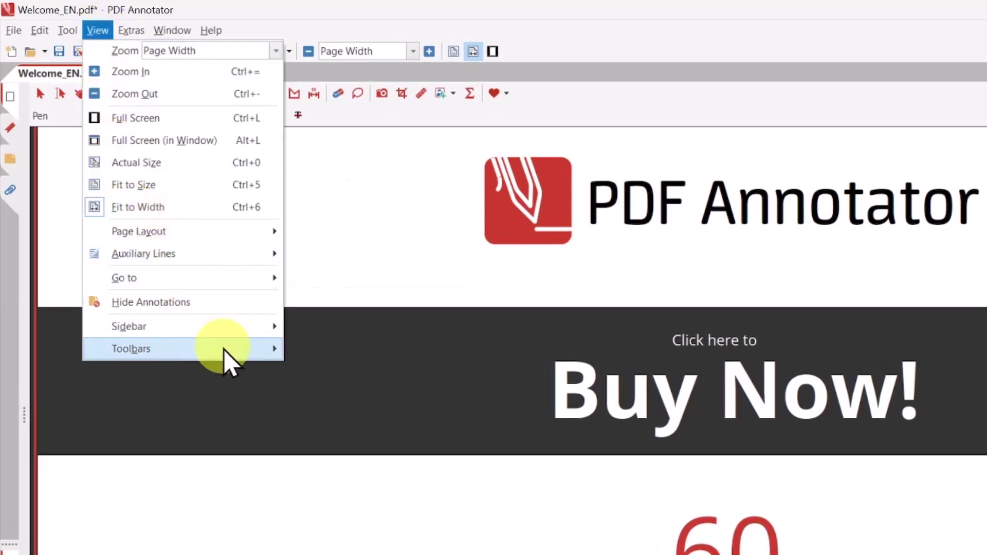
{"action": "mouse_move", "coordinate": [226, 353]}
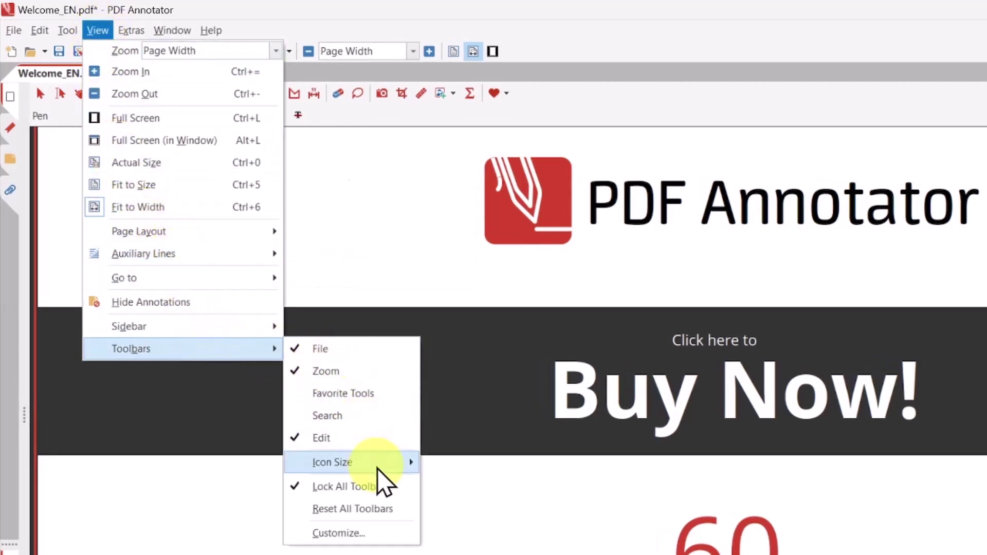
{"action": "mouse_move", "coordinate": [394, 462]}
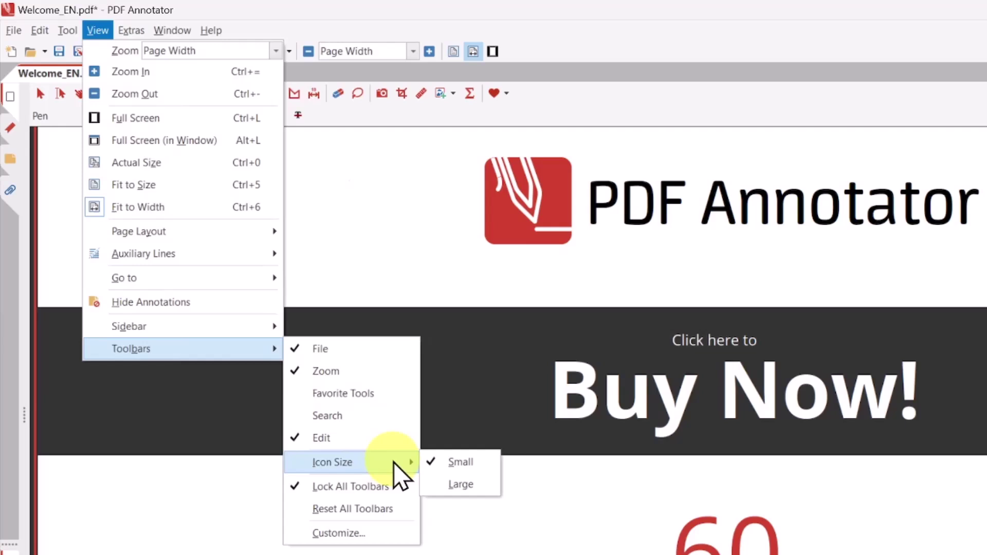
{"action": "left_click", "coordinate": [459, 485]}
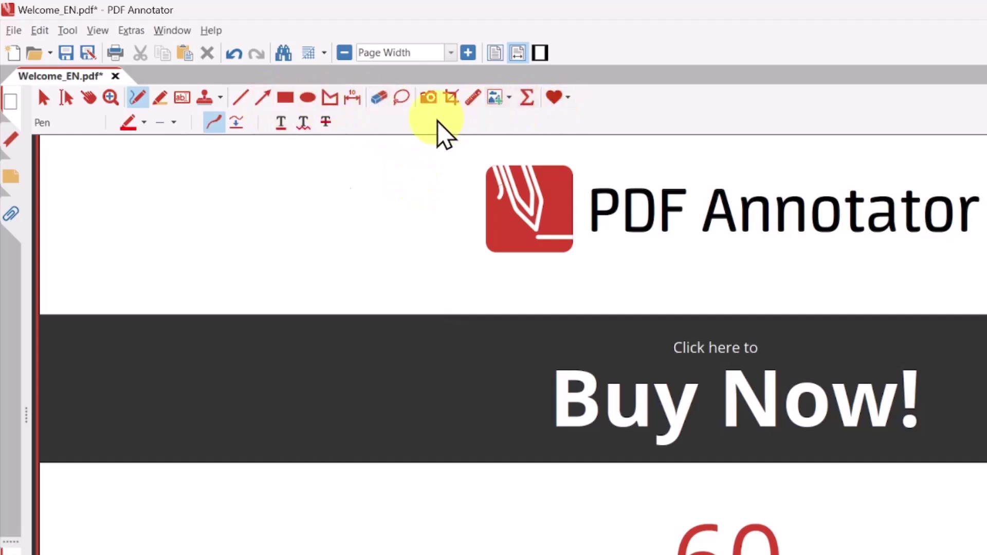
Set the toolbars to Single row in the application settings, apply the change and dismiss the trial notice with Buy Later.
{"action": "left_click", "coordinate": [164, 32]}
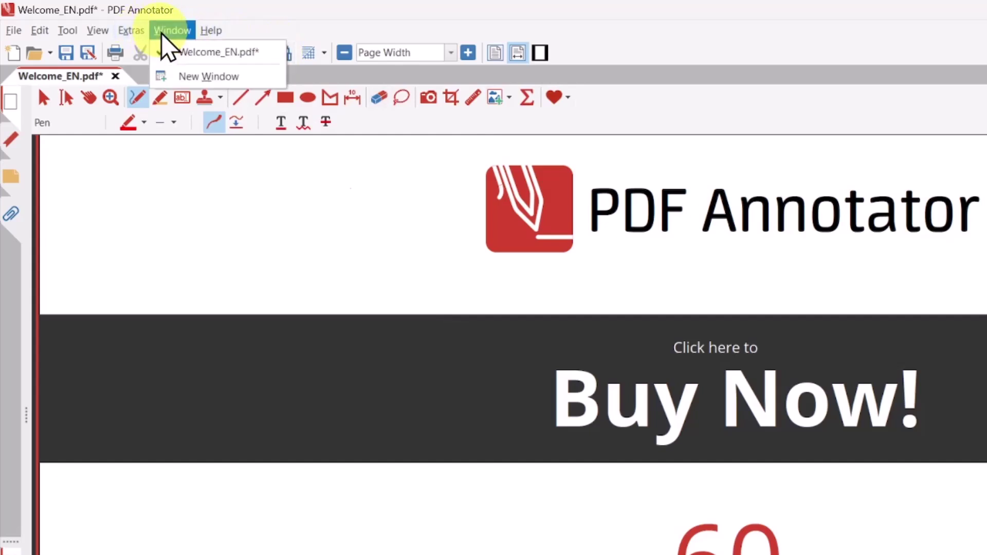
{"action": "mouse_move", "coordinate": [130, 34]}
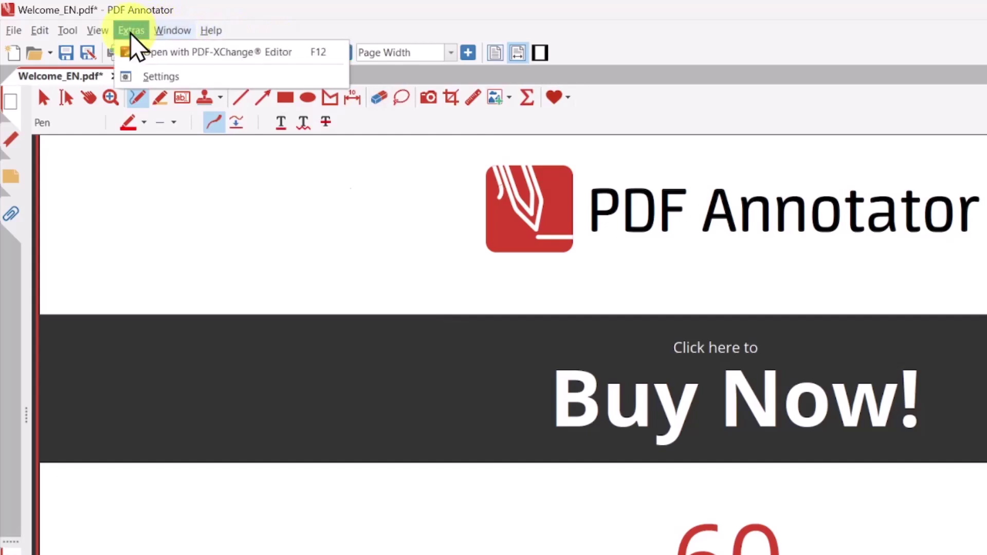
{"action": "left_click", "coordinate": [161, 81]}
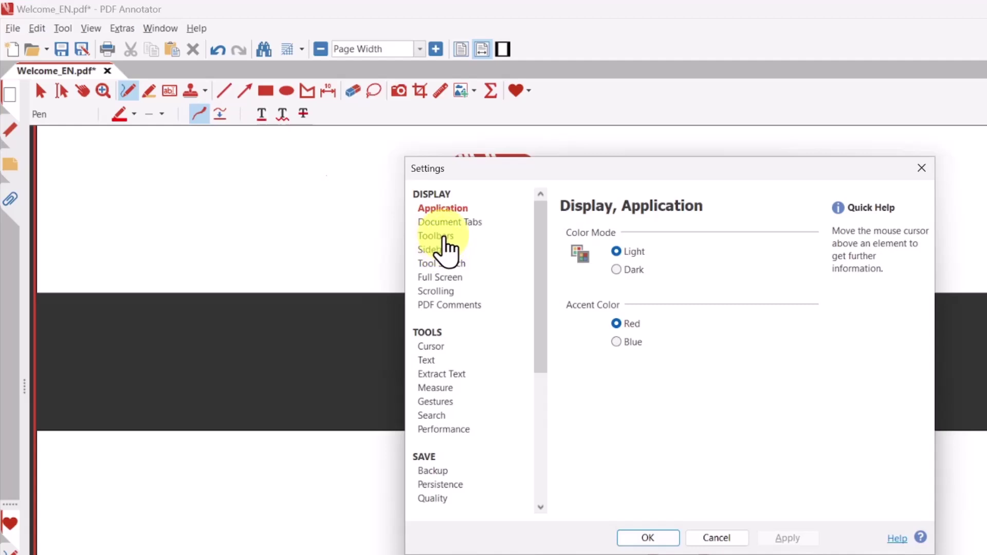
{"action": "left_click", "coordinate": [441, 236]}
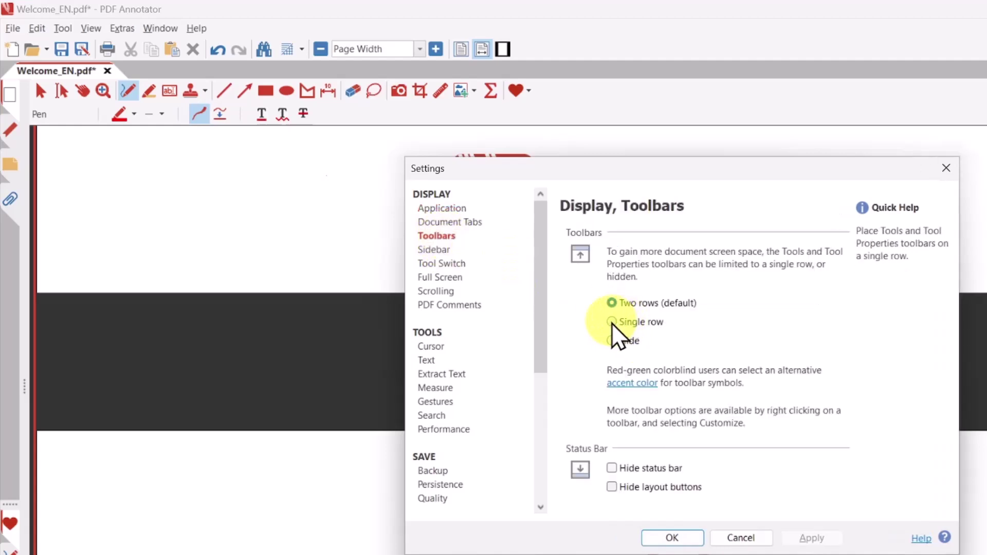
{"action": "left_click", "coordinate": [612, 322]}
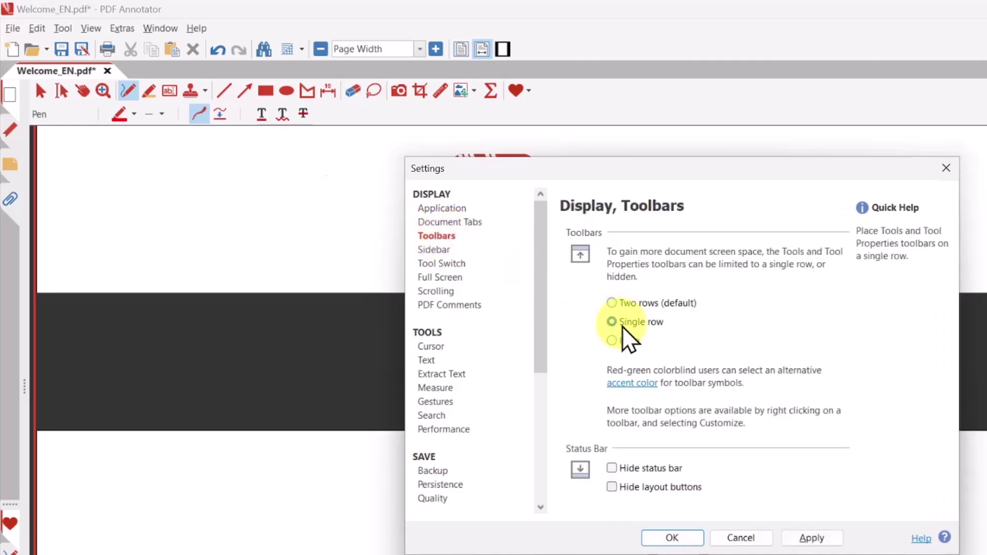
{"action": "left_click", "coordinate": [814, 539]}
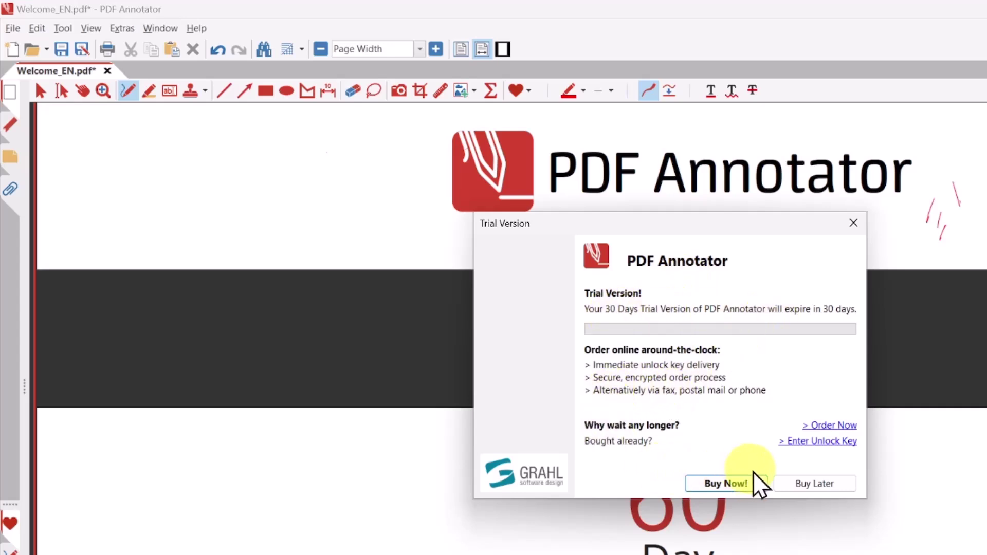
{"action": "left_click", "coordinate": [817, 484]}
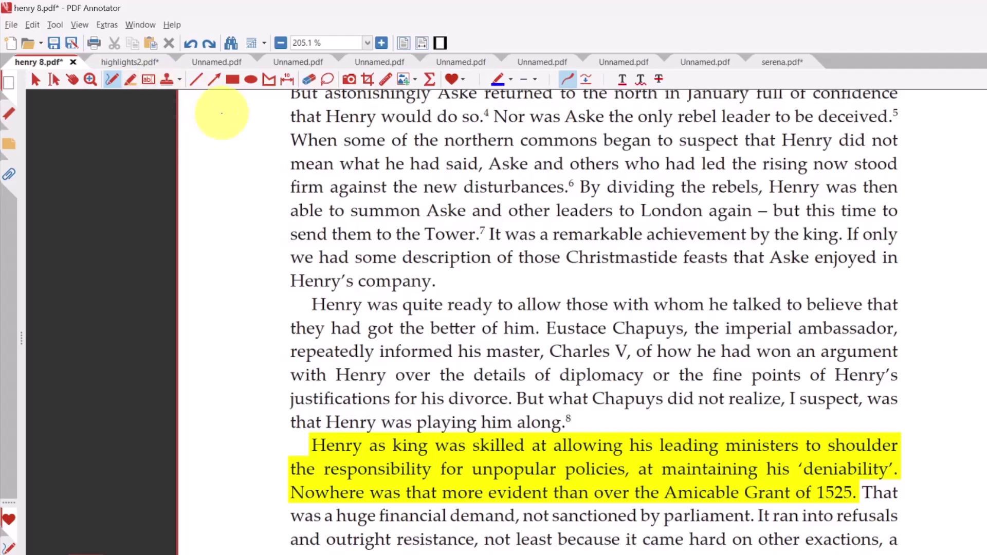
Draw a small blue freehand scribble with the Pen in the left margin of henry 8.pdf, beside the first paragraph.
{"action": "left_click", "coordinate": [129, 81]}
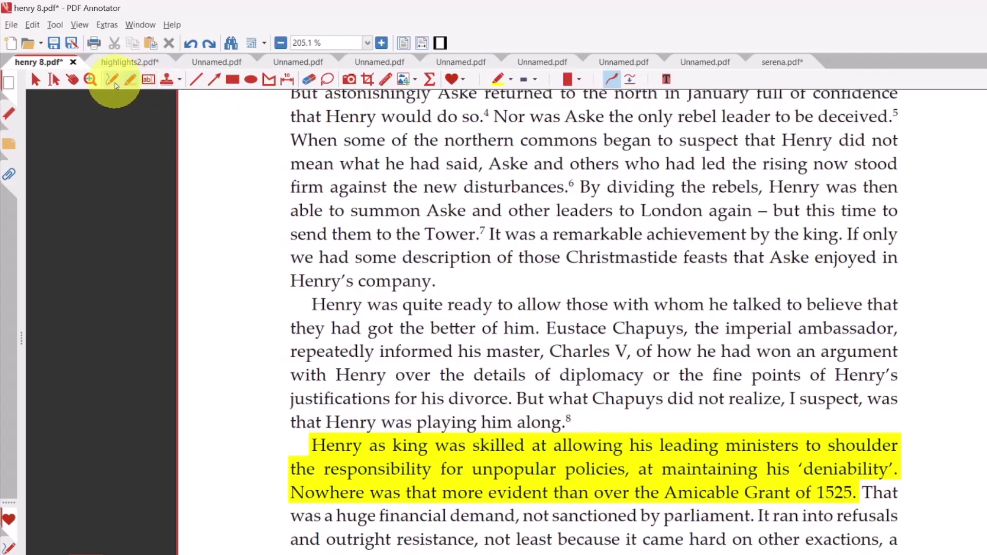
{"action": "left_click", "coordinate": [128, 81]}
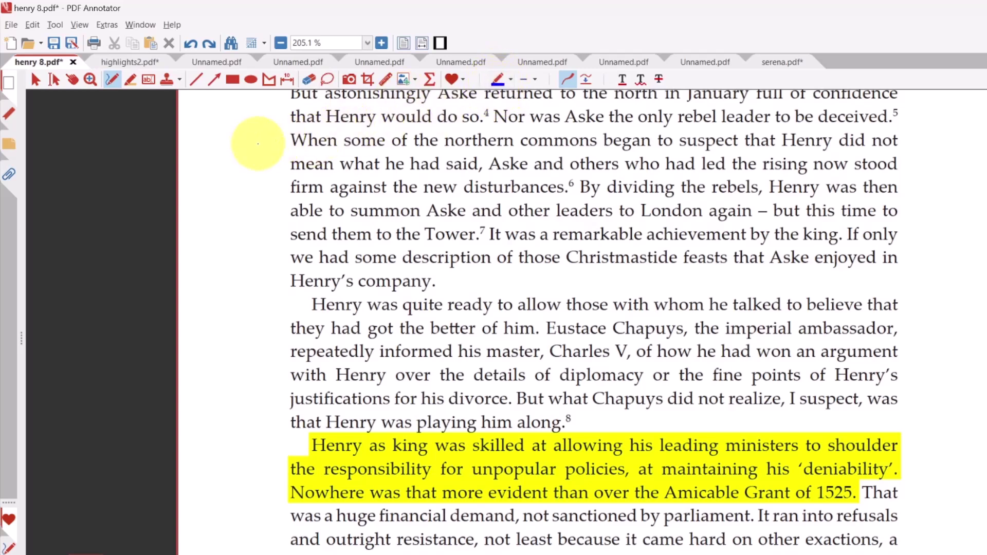
{"action": "mouse_move", "coordinate": [231, 147]}
{"action": "left_mouse_down"}
{"action": "mouse_move", "coordinate": [214, 183]}
{"action": "mouse_move", "coordinate": [242, 181]}
{"action": "mouse_move", "coordinate": [263, 143]}
{"action": "left_mouse_up"}
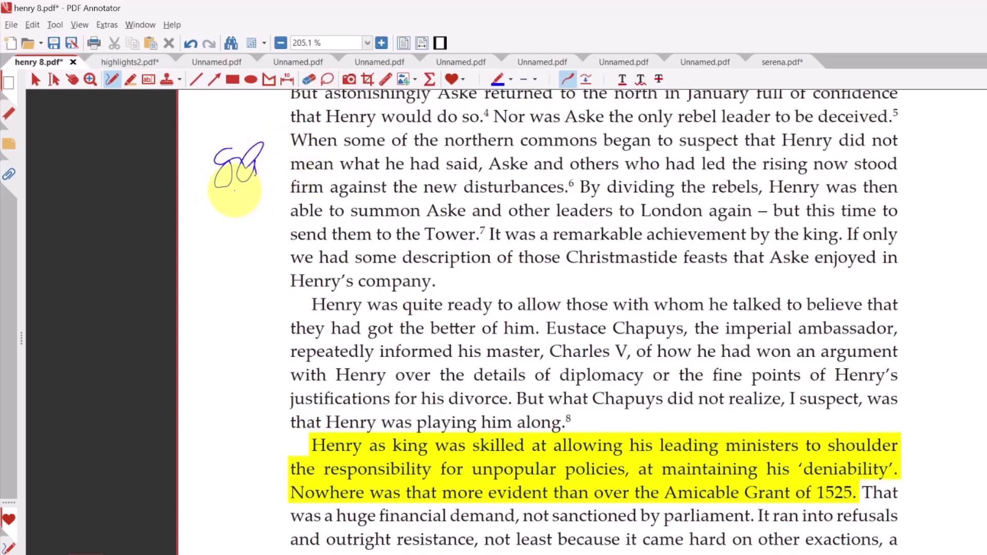
Switch to the Marker tool and set its color to bright green.
{"action": "left_click", "coordinate": [131, 80]}
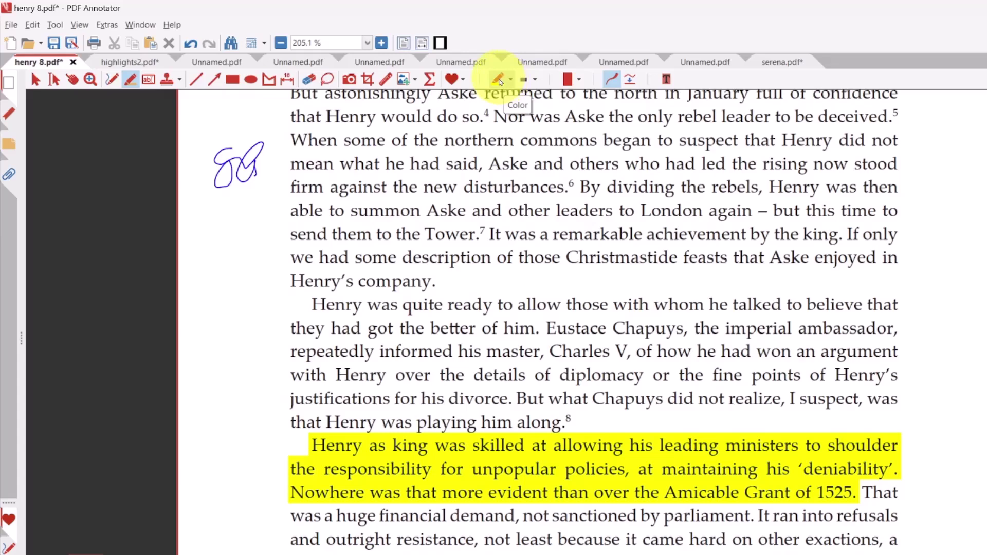
{"action": "left_click", "coordinate": [498, 80]}
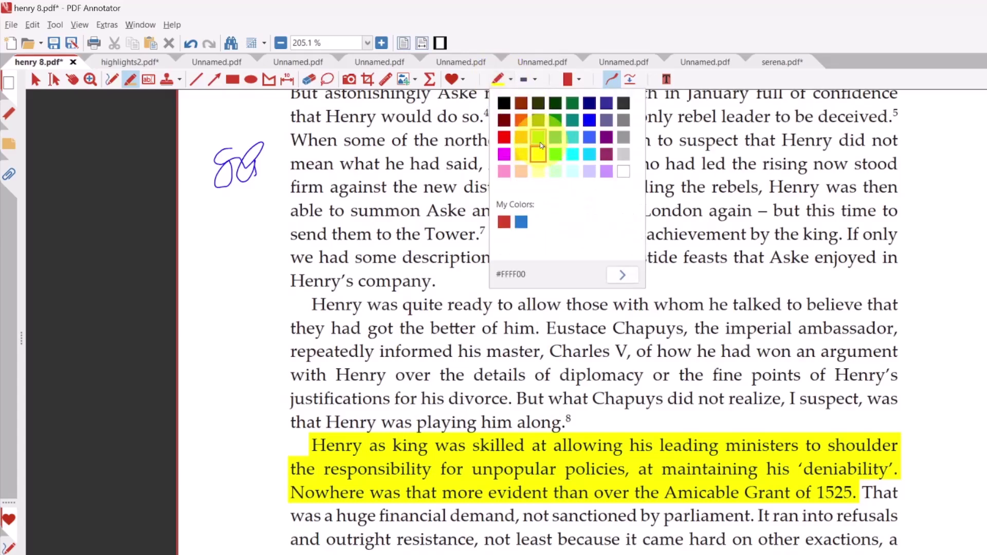
{"action": "left_click", "coordinate": [557, 160]}
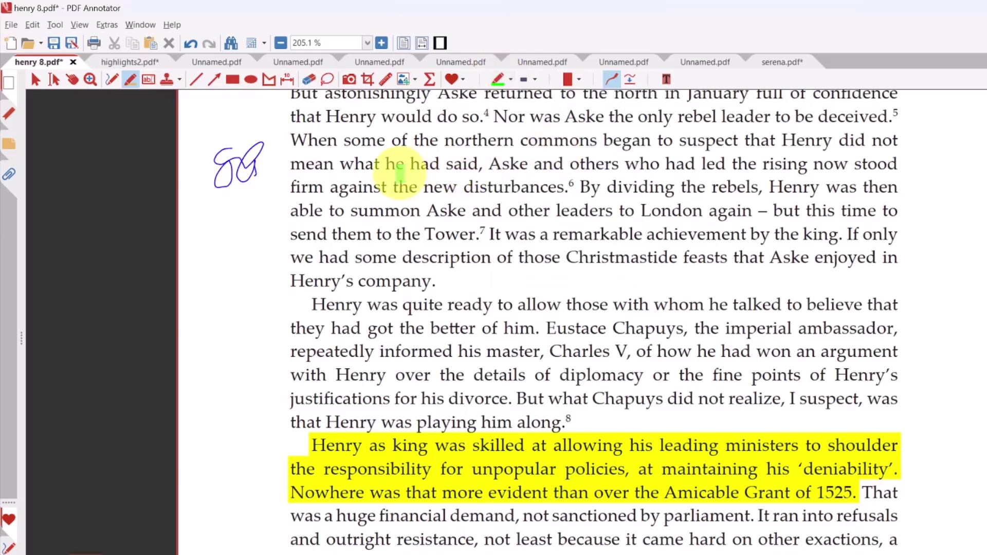
Try loose freehand green Marker strokes across the first two paragraphs and the line beginning "When some of the northern", and undo both.
{"action": "mouse_move", "coordinate": [363, 170]}
{"action": "left_mouse_down"}
{"action": "mouse_move", "coordinate": [684, 242]}
{"action": "mouse_move", "coordinate": [632, 323]}
{"action": "mouse_move", "coordinate": [490, 285]}
{"action": "left_mouse_up"}
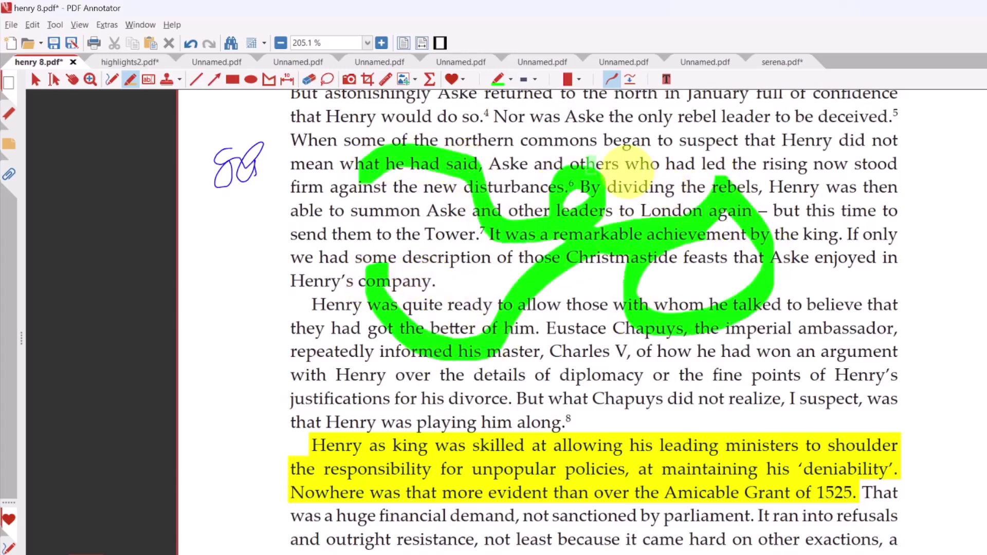
{"action": "left_click_drag", "start_coordinate": [583, 128], "coordinate": [903, 137]}
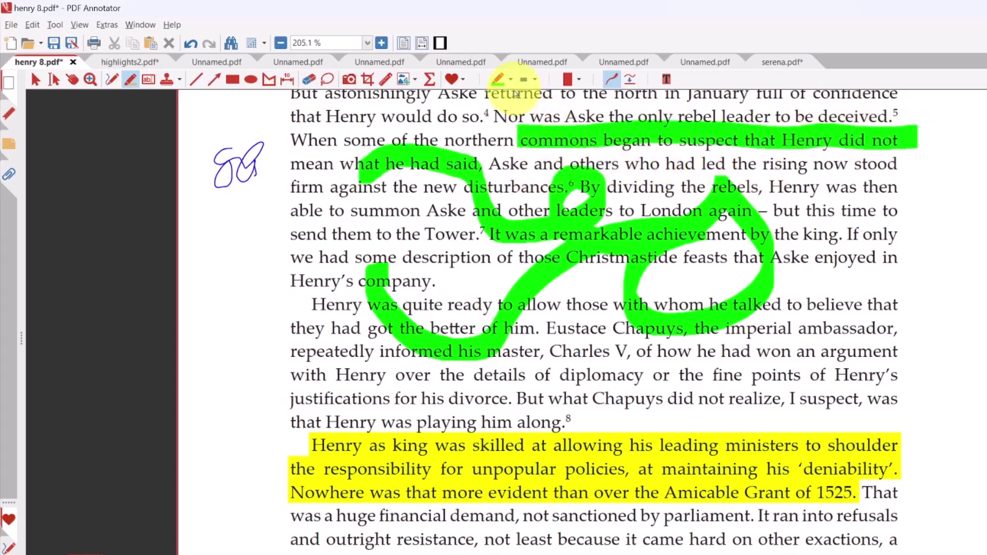
{"action": "key", "text": "ctrl+z"}
{"action": "key", "text": "ctrl+z"}
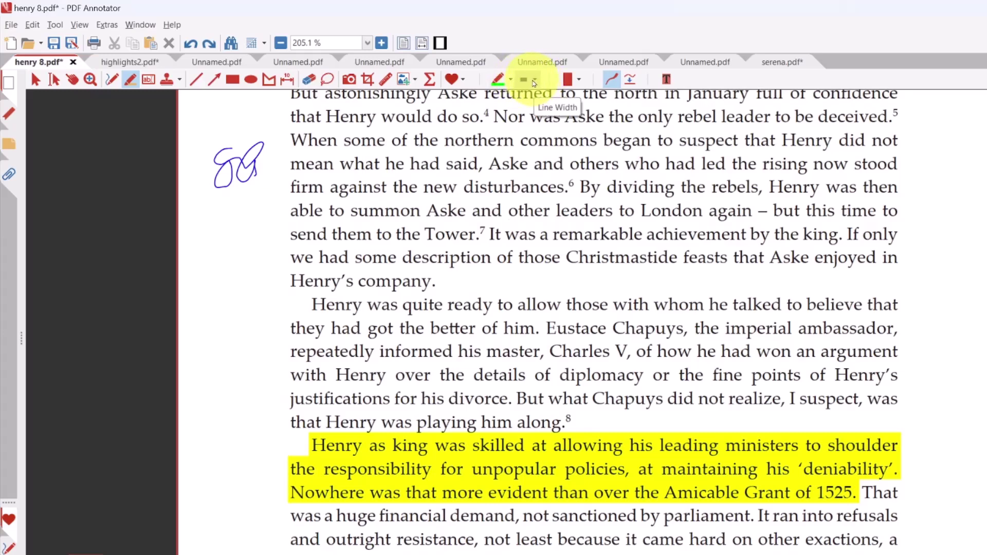
{"action": "left_click", "coordinate": [534, 81]}
{"action": "left_click", "coordinate": [534, 80]}
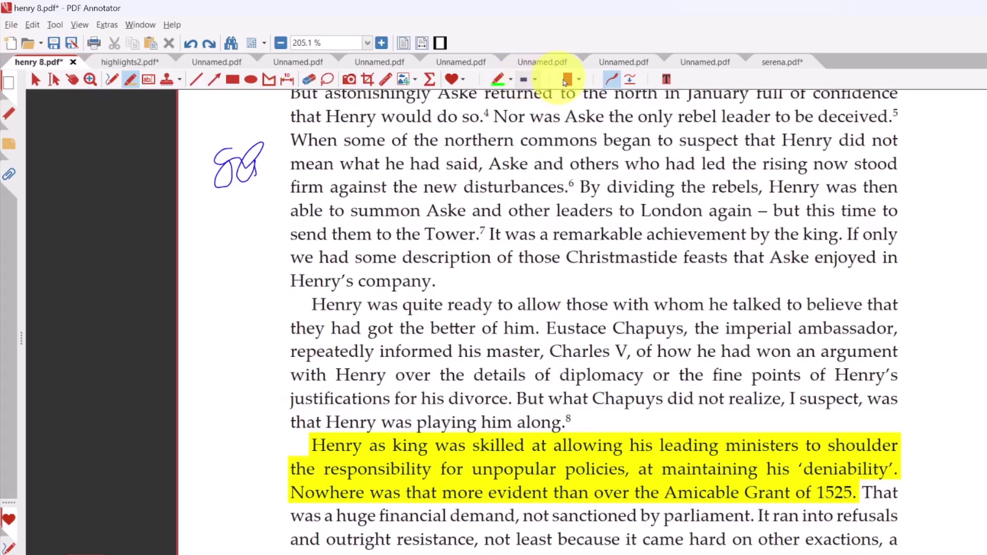
Turn on line straightening and mark "When some of the northern commons began to suspect" and "the new disturbances. By dividing the rebels," in green.
{"action": "left_click", "coordinate": [629, 80]}
{"action": "mouse_move", "coordinate": [432, 125]}
{"action": "left_mouse_down"}
{"action": "mouse_move", "coordinate": [296, 139]}
{"action": "mouse_move", "coordinate": [769, 141]}
{"action": "left_mouse_up"}
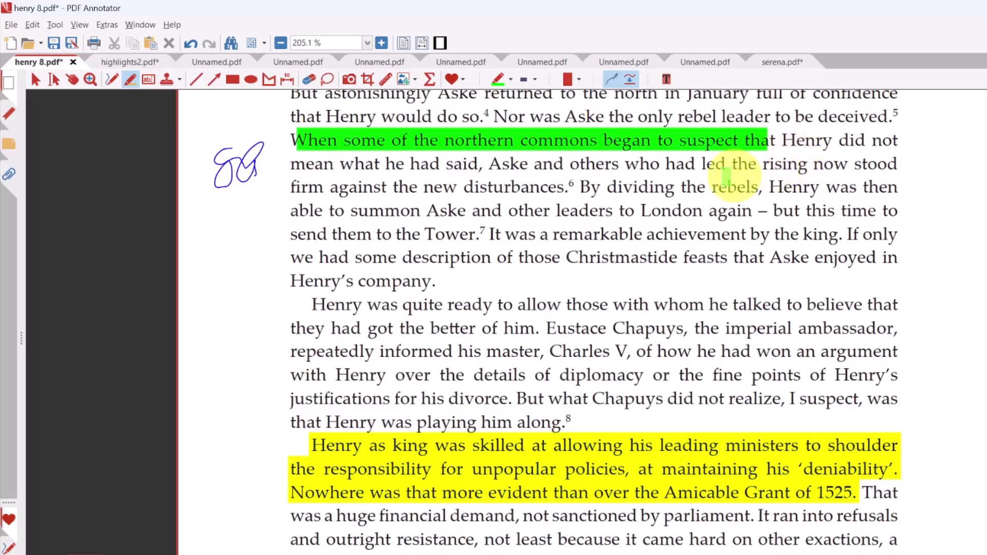
{"action": "mouse_move", "coordinate": [387, 190]}
{"action": "left_mouse_down"}
{"action": "mouse_move", "coordinate": [504, 175]}
{"action": "mouse_move", "coordinate": [778, 184]}
{"action": "left_mouse_up"}
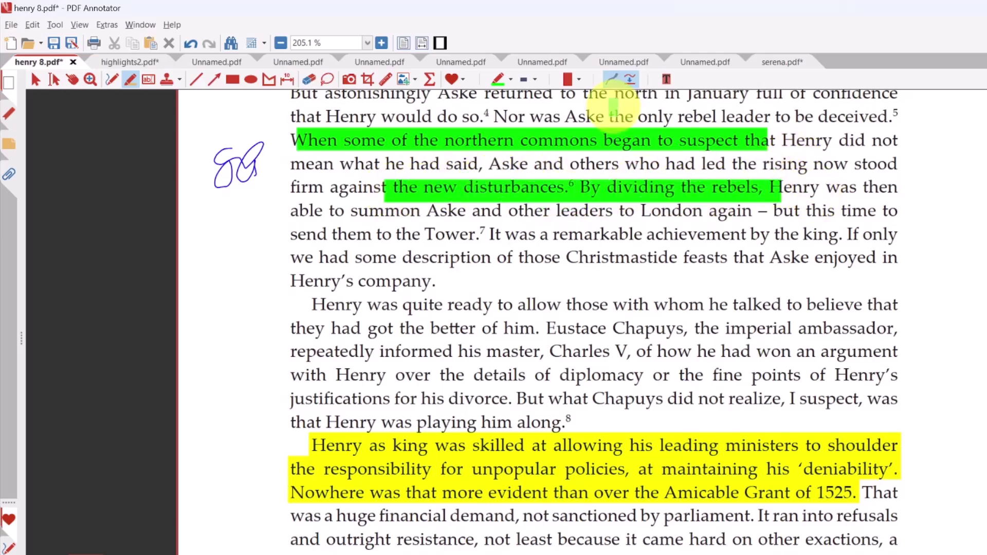
Turn on text marking and highlight "the Tower. It was a remarkable achievement" and "Henry was quite ready to" in green.
{"action": "left_click", "coordinate": [666, 79]}
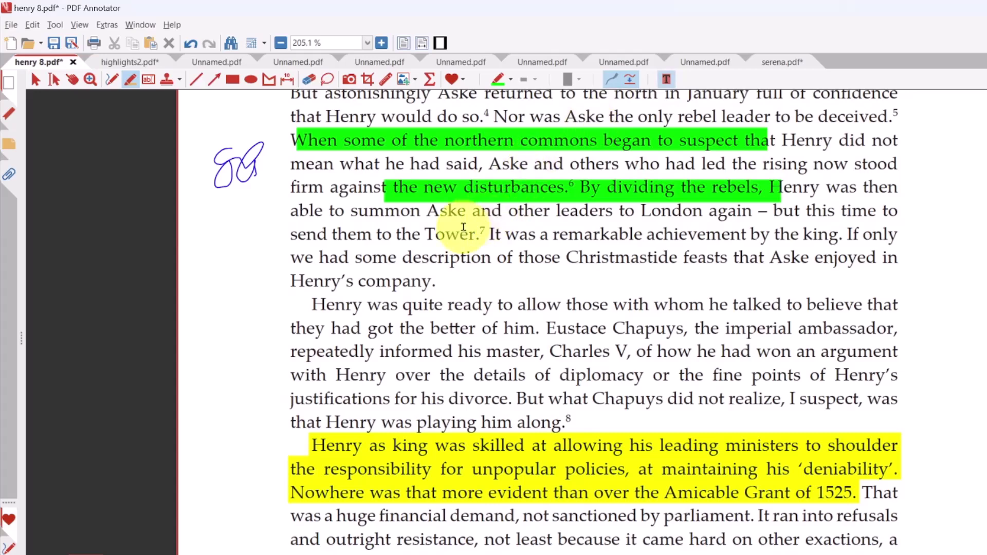
{"action": "left_click", "coordinate": [666, 81]}
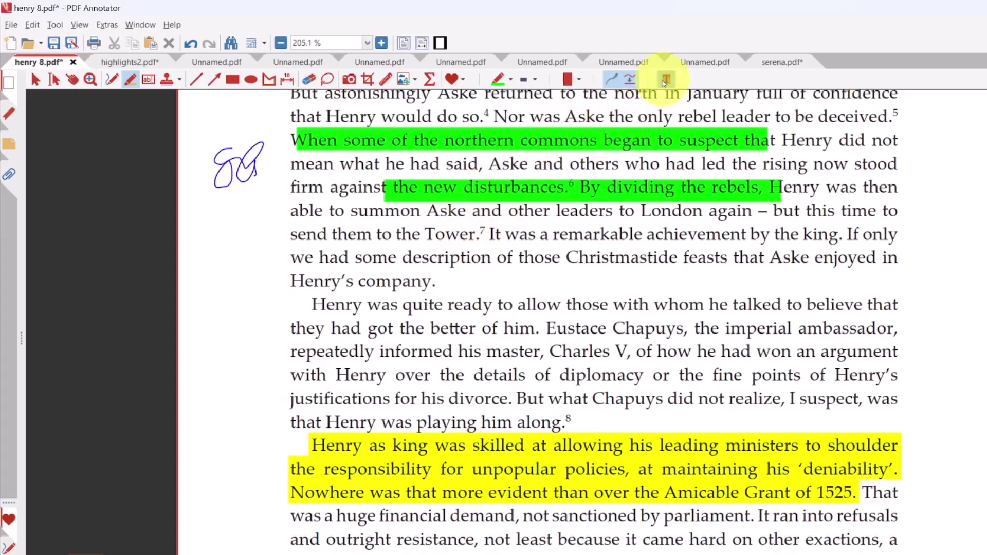
{"action": "left_click_drag", "start_coordinate": [396, 234], "coordinate": [757, 239]}
{"action": "left_click_drag", "start_coordinate": [313, 304], "coordinate": [542, 298]}
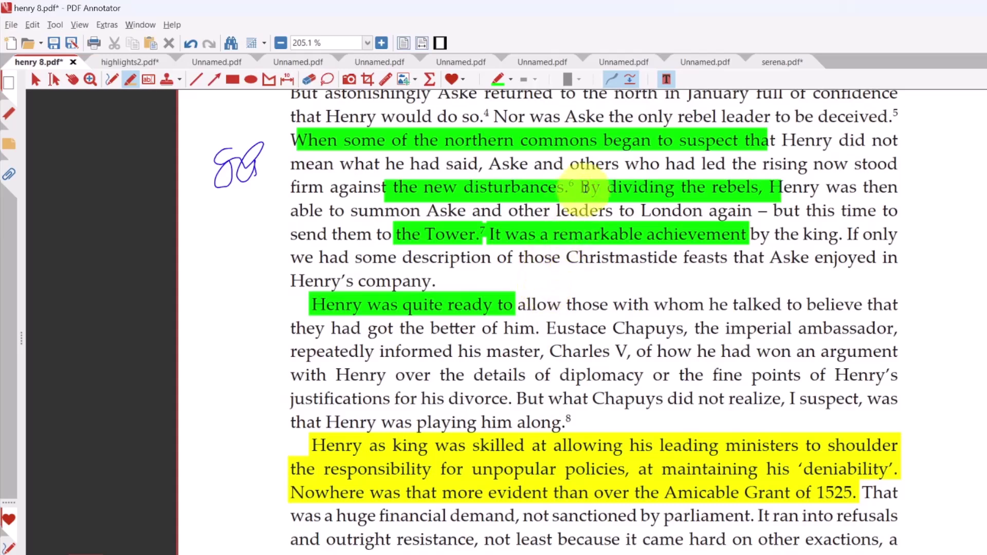
Turn off text marking and draw a wavy green Marker stroke between the first and second paragraphs.
{"action": "left_click", "coordinate": [667, 82]}
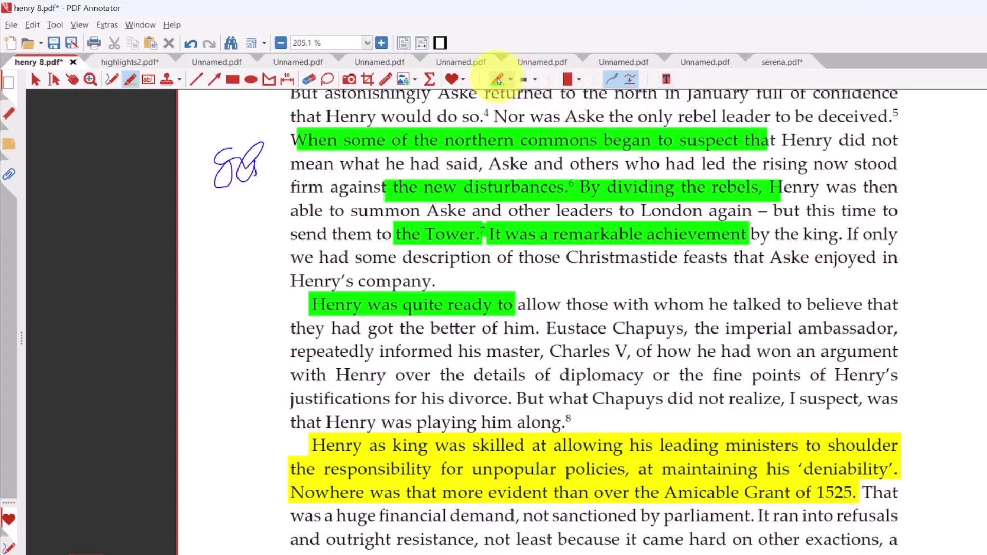
{"action": "mouse_move", "coordinate": [540, 257]}
{"action": "left_mouse_down"}
{"action": "mouse_move", "coordinate": [578, 273]}
{"action": "mouse_move", "coordinate": [730, 277]}
{"action": "mouse_move", "coordinate": [846, 252]}
{"action": "left_mouse_up"}
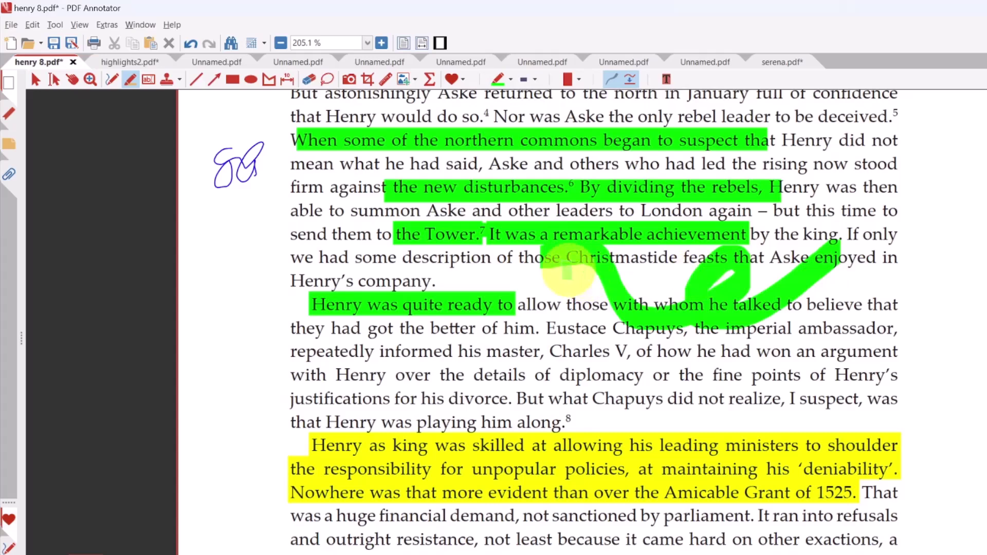
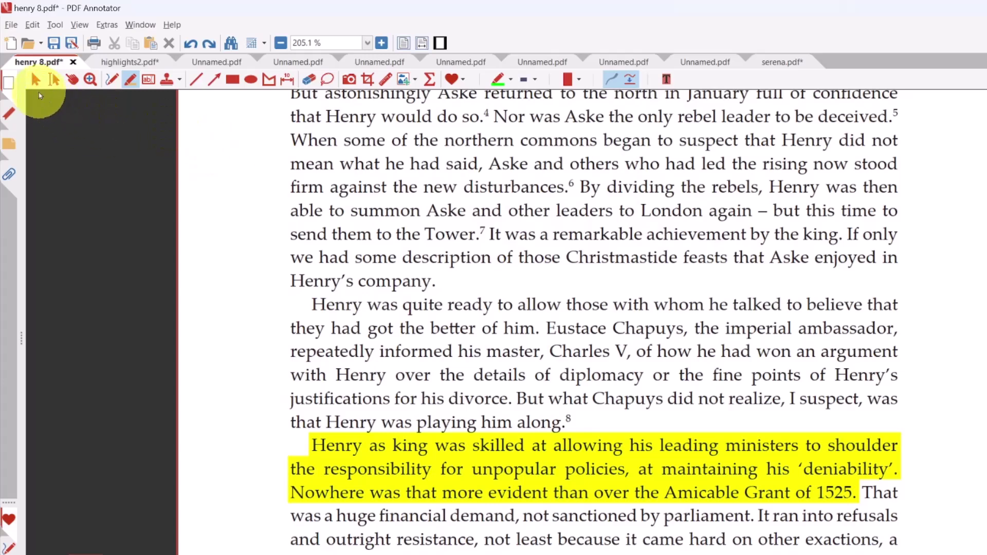
Show the page thumbnails of henry 8.pdf and browse the pages around page 10.
{"action": "left_click", "coordinate": [8, 84]}
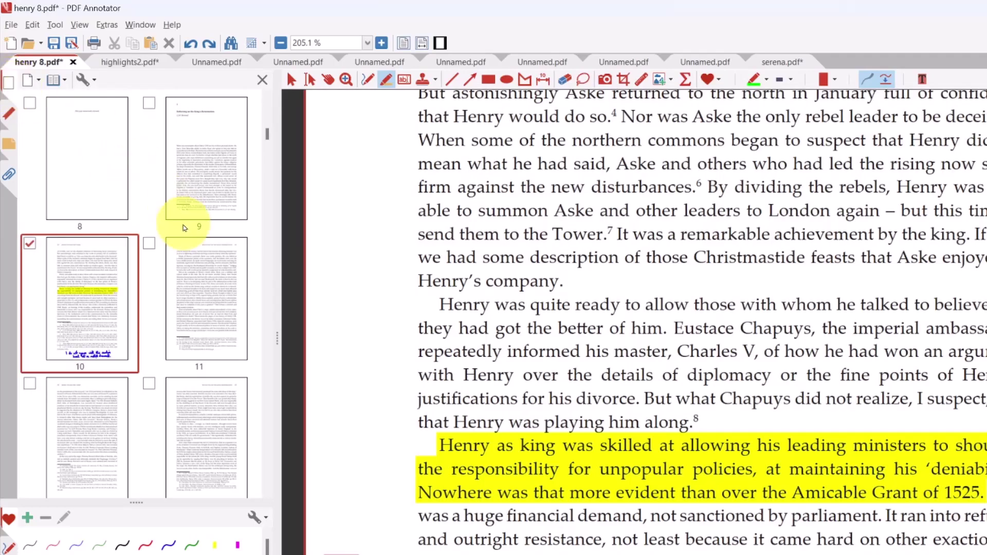
{"action": "scroll", "coordinate": [187, 221], "scroll_direction": "down", "scroll_amount": 5}
{"action": "scroll", "coordinate": [187, 228], "scroll_direction": "up", "scroll_amount": 4}
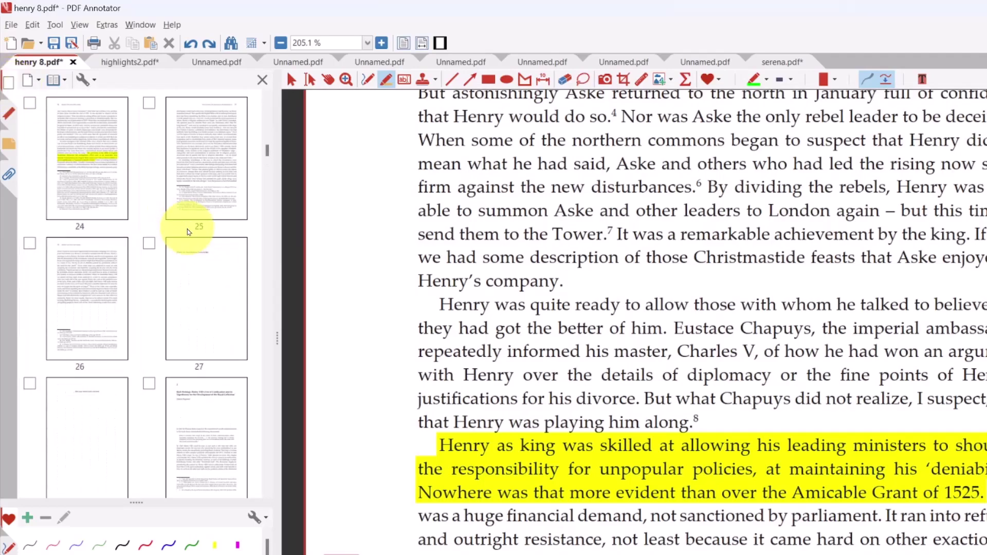
{"action": "scroll", "coordinate": [189, 233], "scroll_direction": "up", "scroll_amount": 1}
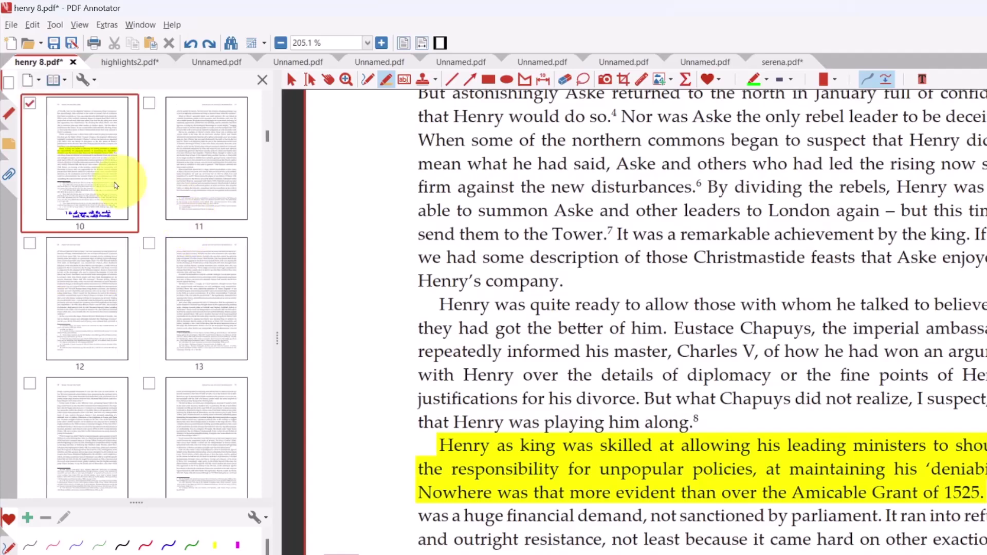
Show the annotations list of henry 8.pdf and look through its entries from page 10 to page 117.
{"action": "left_click", "coordinate": [7, 148]}
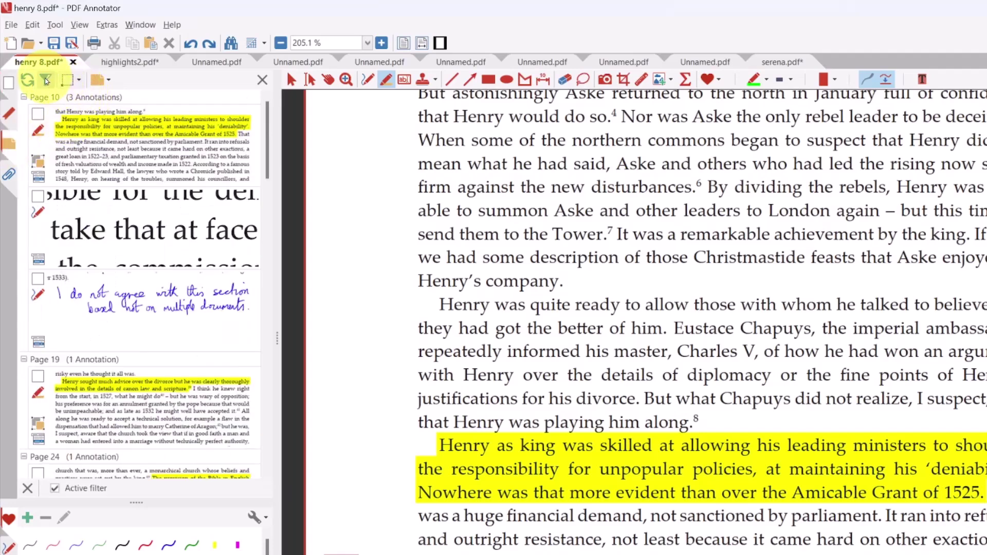
{"action": "scroll", "coordinate": [153, 257], "scroll_direction": "down", "scroll_amount": 10}
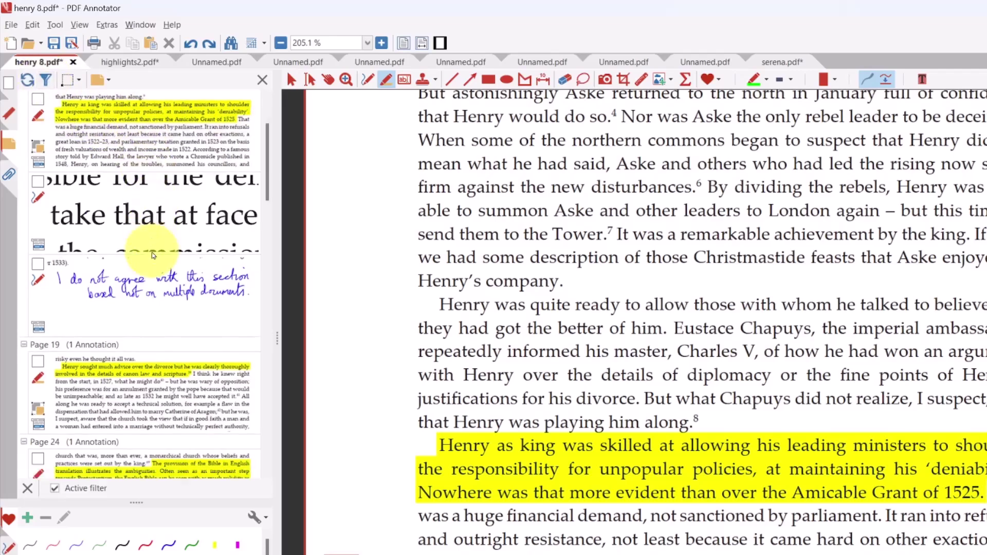
{"action": "scroll", "coordinate": [152, 254], "scroll_direction": "down", "scroll_amount": 3}
{"action": "scroll", "coordinate": [152, 254], "scroll_direction": "up", "scroll_amount": 15}
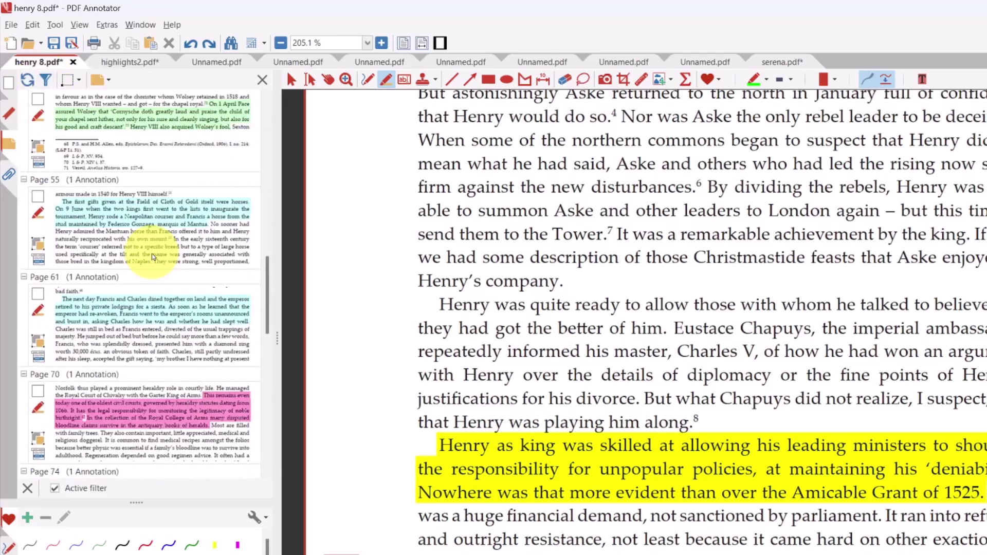
{"action": "scroll", "coordinate": [152, 255], "scroll_direction": "down", "scroll_amount": 10}
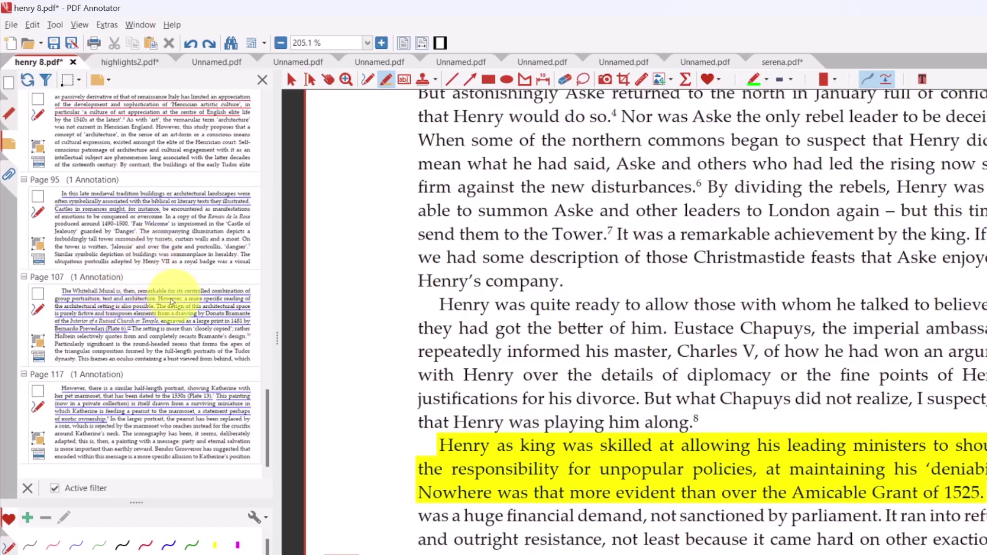
{"action": "scroll", "coordinate": [150, 253], "scroll_direction": "up", "scroll_amount": 15}
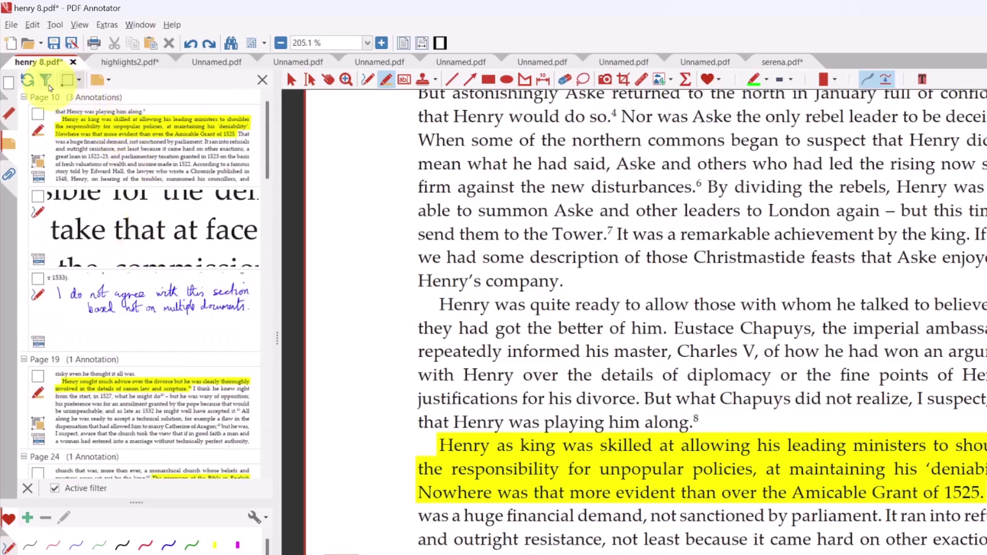
Switch to highlights2.pdf and look through the exported annotation summary of henry 8.pdf.
{"action": "left_click", "coordinate": [129, 61]}
{"action": "scroll", "coordinate": [508, 360], "scroll_direction": "down", "scroll_amount": 1}
{"action": "scroll", "coordinate": [507, 333], "scroll_direction": "down", "scroll_amount": 18}
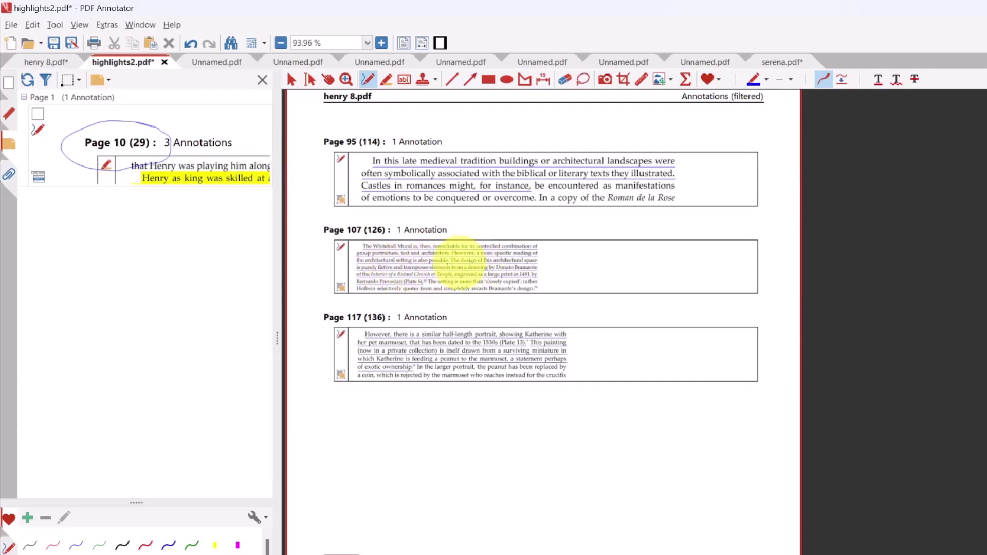
{"action": "scroll", "coordinate": [432, 257], "scroll_direction": "up", "scroll_amount": 4}
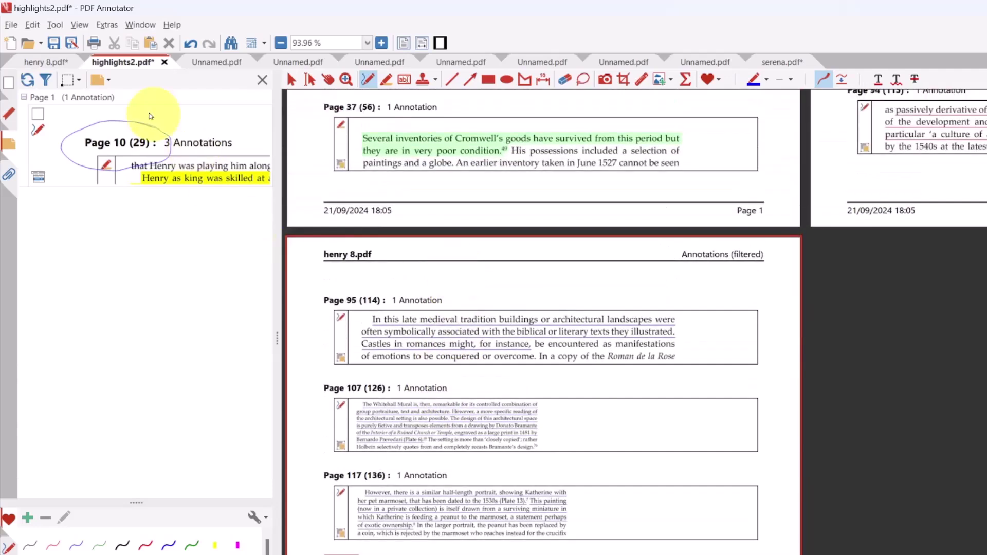
In henry 8.pdf, mark "against the new disturbances", "the rebels, Henry was" and "some description of those" freehand in green and refresh the annotations list.
{"action": "left_click", "coordinate": [54, 64]}
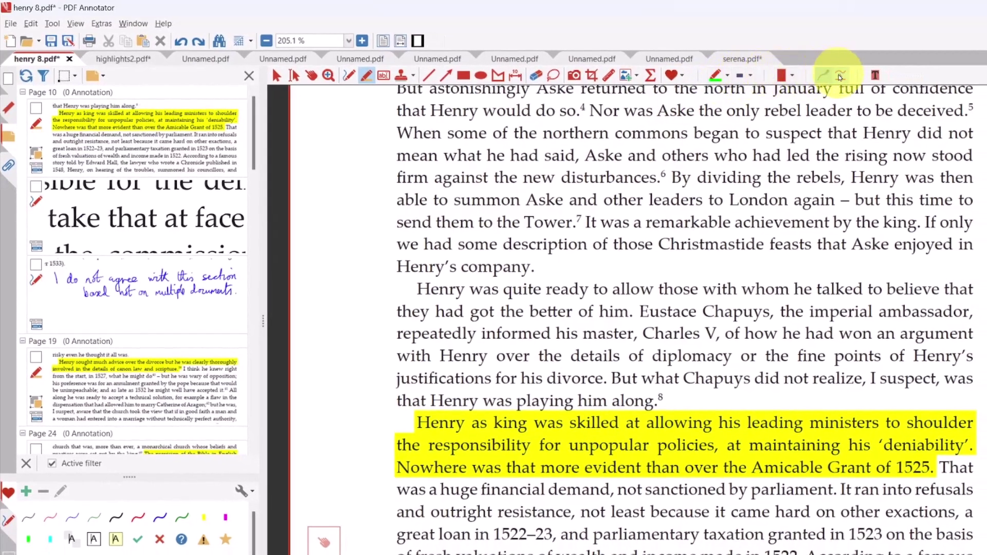
{"action": "left_click", "coordinate": [823, 75]}
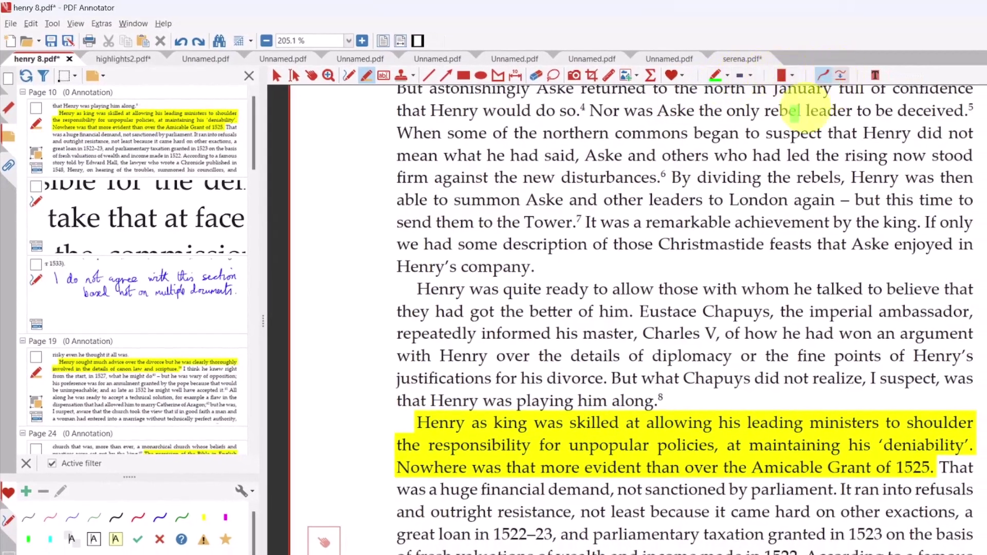
{"action": "left_click_drag", "start_coordinate": [476, 177], "coordinate": [621, 177]}
{"action": "left_click_drag", "start_coordinate": [767, 178], "coordinate": [943, 178]}
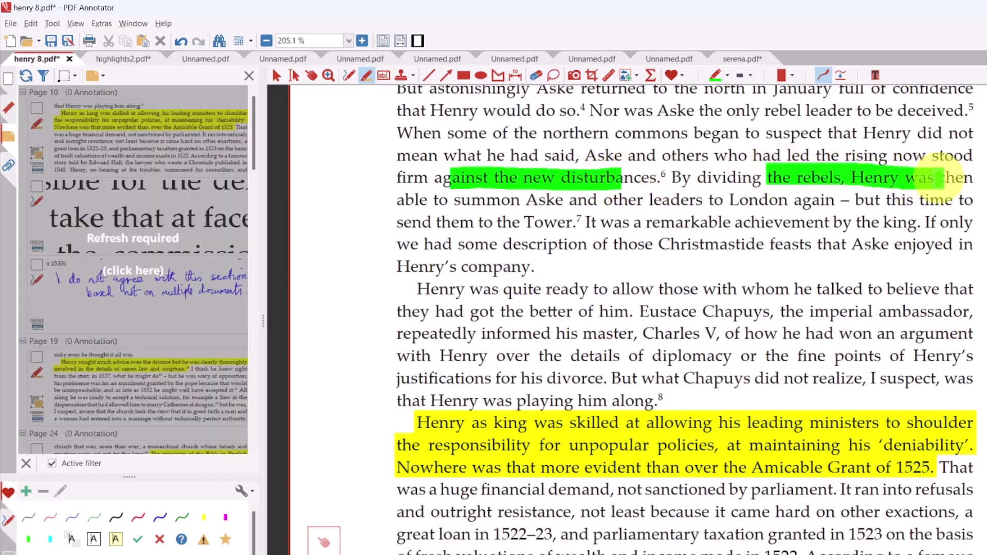
{"action": "left_click_drag", "start_coordinate": [452, 245], "coordinate": [641, 245]}
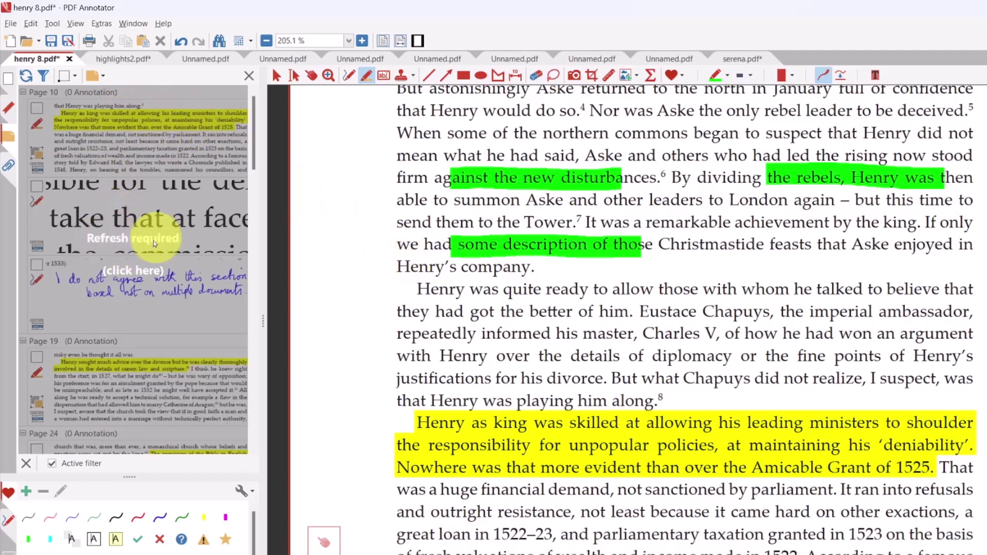
{"action": "left_click", "coordinate": [27, 76]}
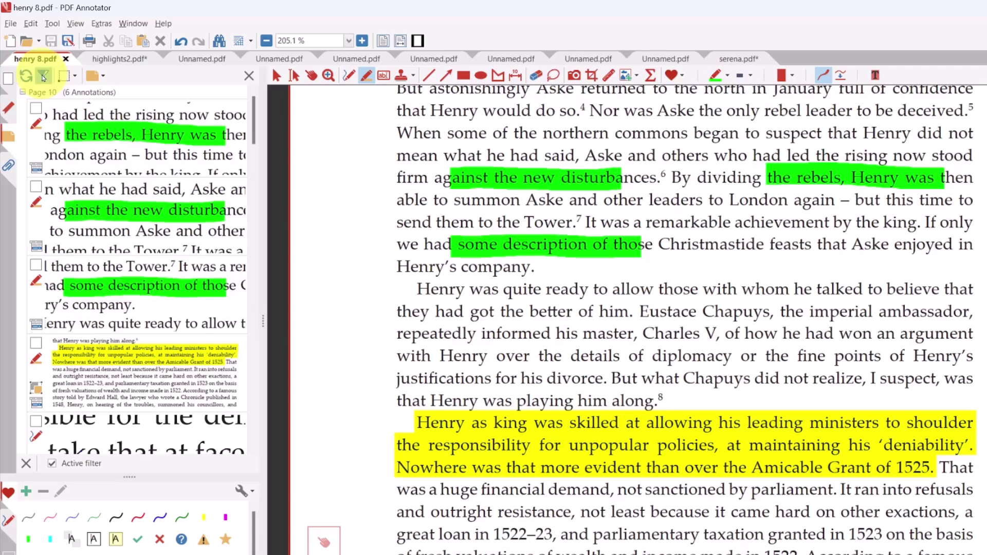
Apply an annotations view filter with the Pen and Marker types, All Colors and All Pages.
{"action": "left_click", "coordinate": [43, 77]}
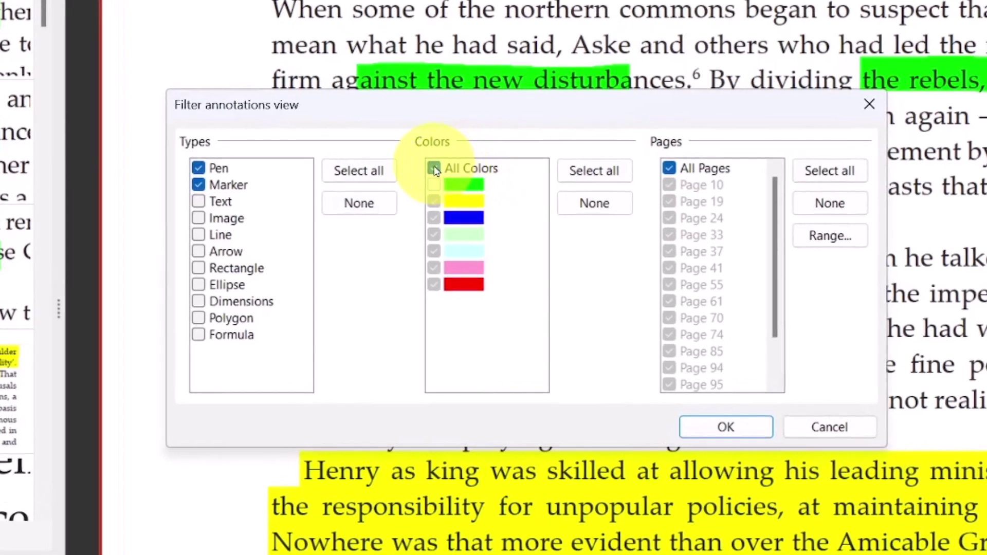
{"action": "left_click", "coordinate": [435, 170]}
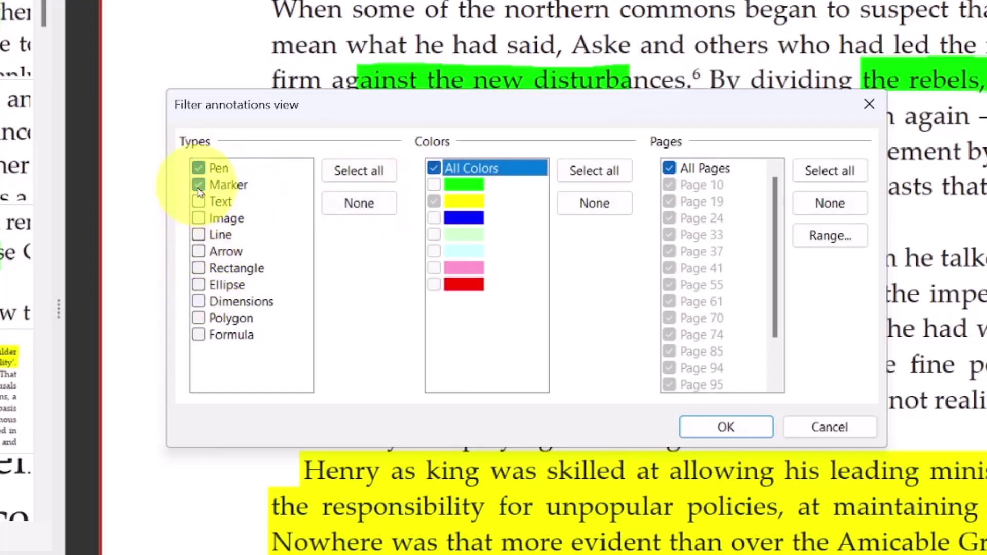
{"action": "left_click", "coordinate": [201, 170]}
{"action": "left_click", "coordinate": [199, 185]}
{"action": "left_click", "coordinate": [200, 185]}
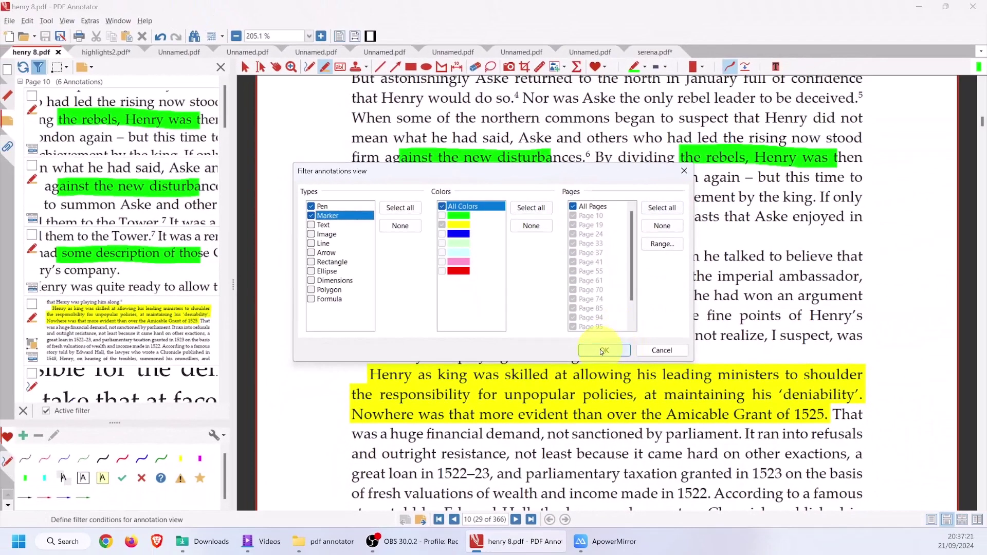
{"action": "left_click", "coordinate": [601, 352]}
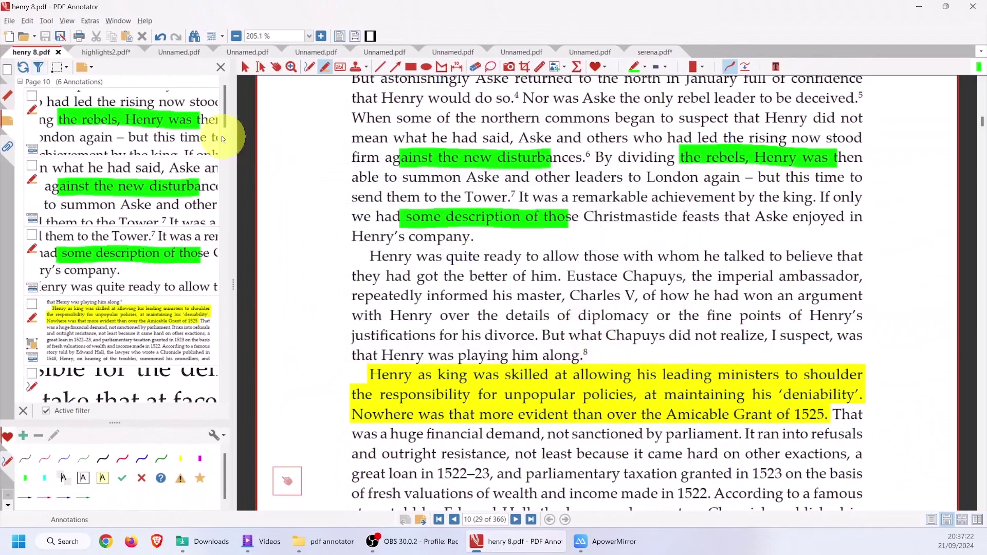
Print the annotations list as a detailed list with preview using the Print to PDF Annotator printer, and open the result as a new document.
{"action": "left_click", "coordinate": [87, 69]}
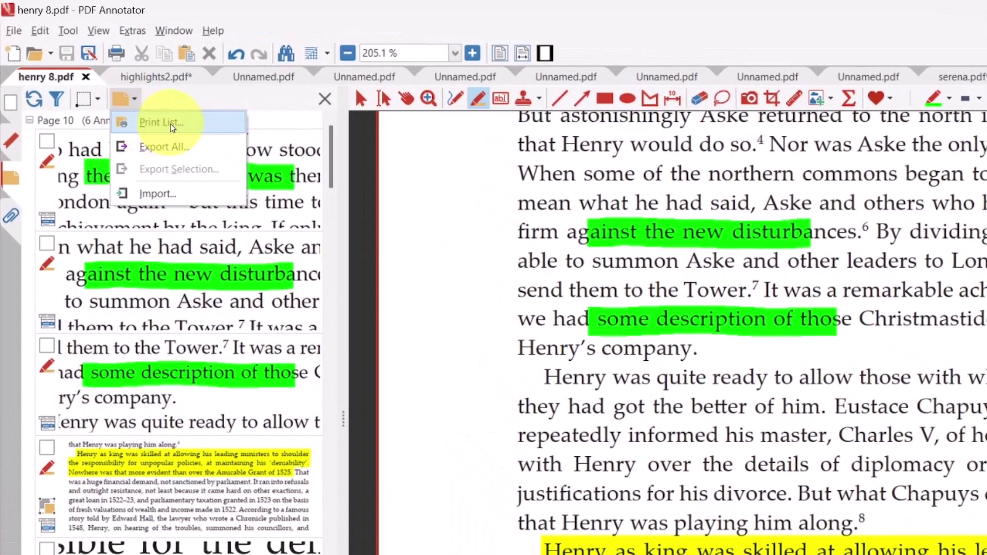
{"action": "left_click", "coordinate": [172, 124]}
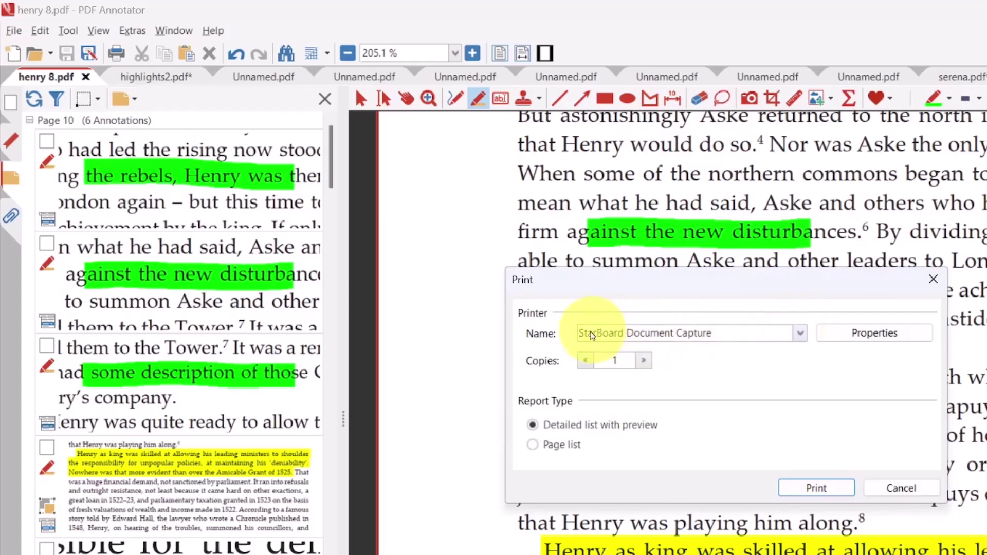
{"action": "left_click", "coordinate": [800, 335]}
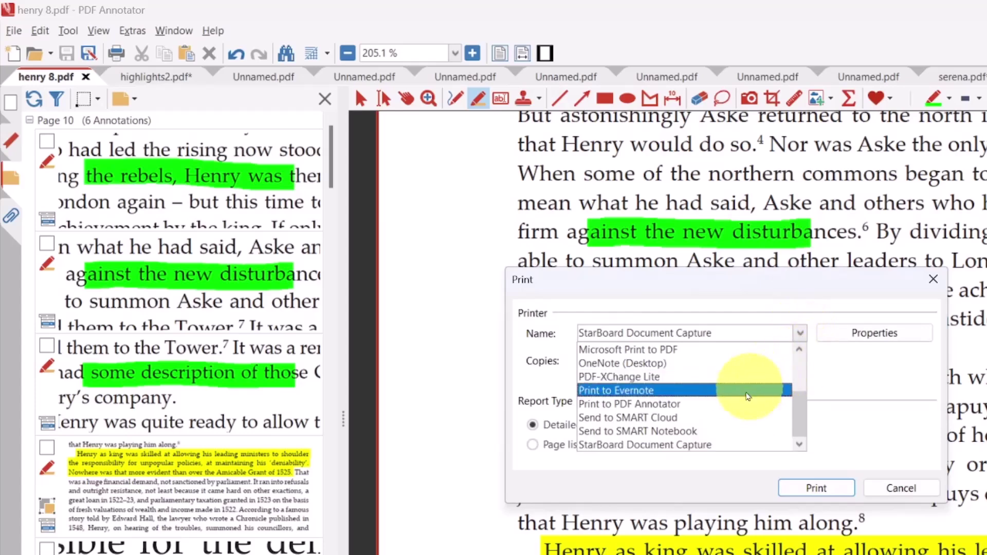
{"action": "scroll", "coordinate": [761, 411], "scroll_direction": "up", "scroll_amount": 1}
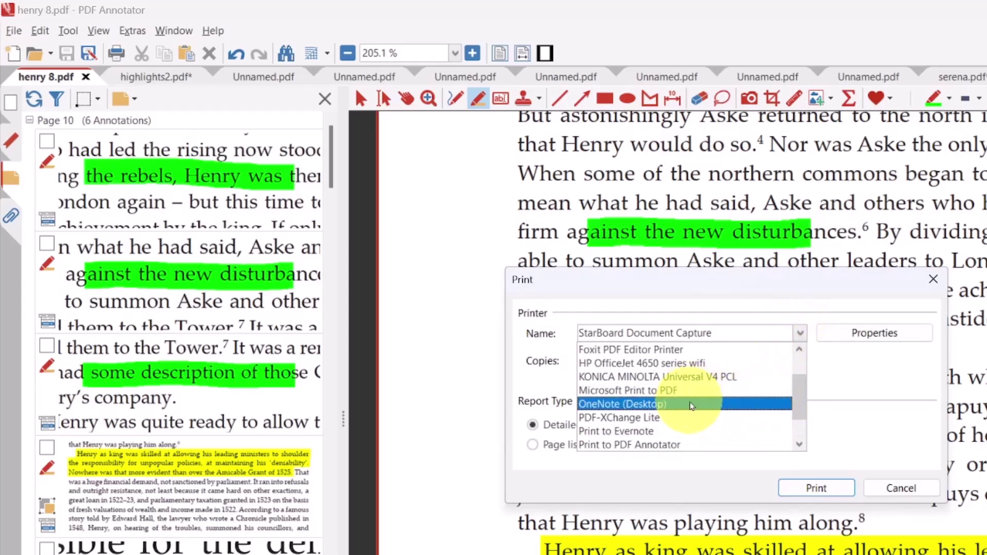
{"action": "scroll", "coordinate": [691, 406], "scroll_direction": "up", "scroll_amount": 1}
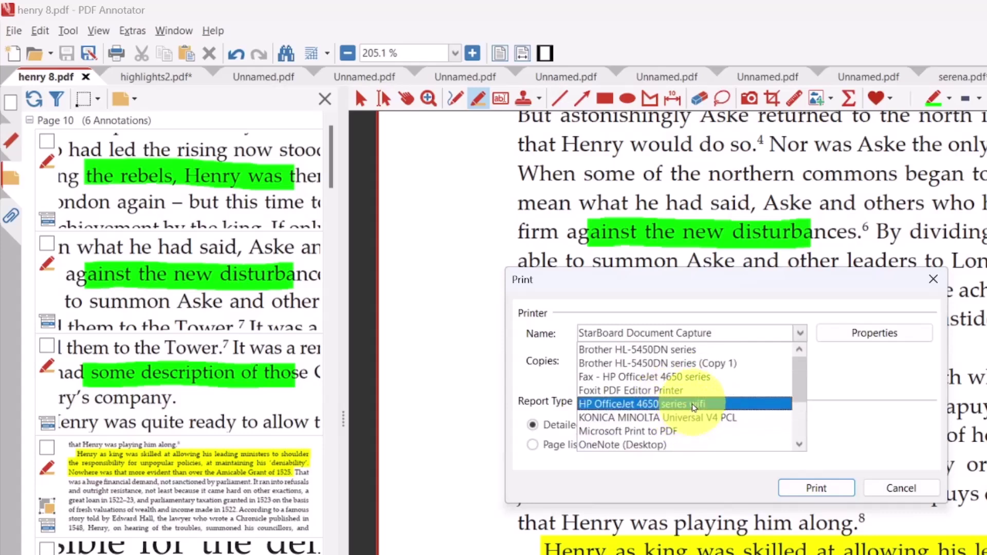
{"action": "scroll", "coordinate": [748, 406], "scroll_direction": "down", "scroll_amount": 1}
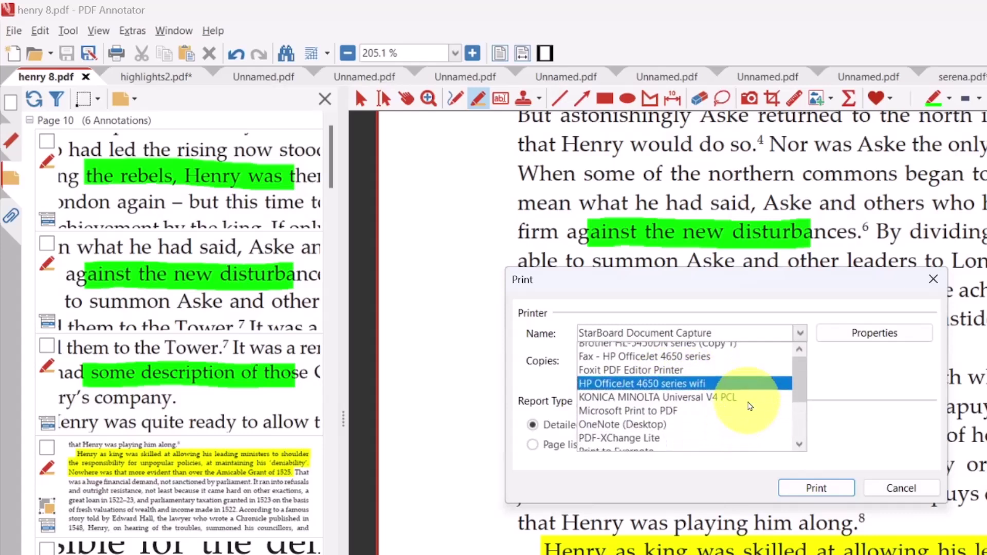
{"action": "scroll", "coordinate": [745, 406], "scroll_direction": "down", "scroll_amount": 1}
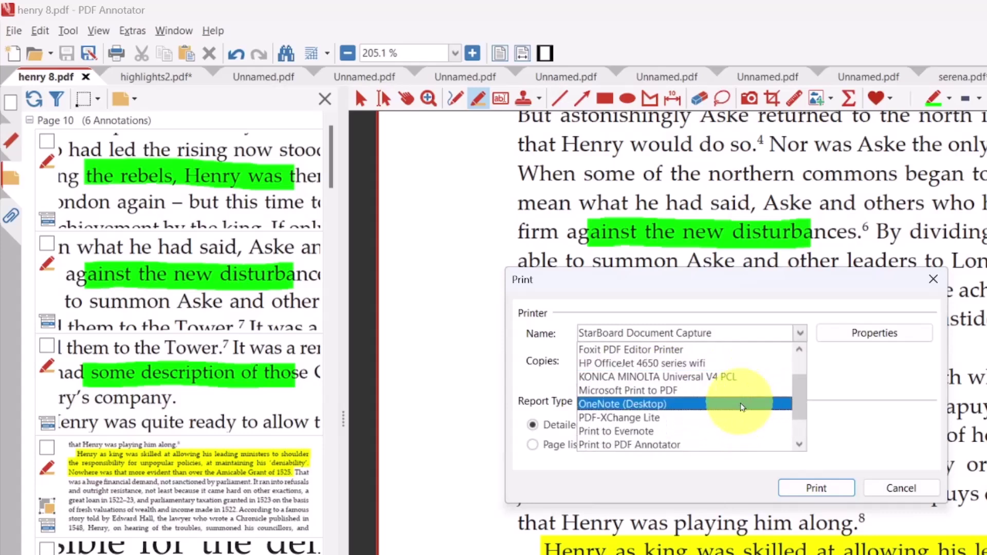
{"action": "left_click", "coordinate": [673, 445]}
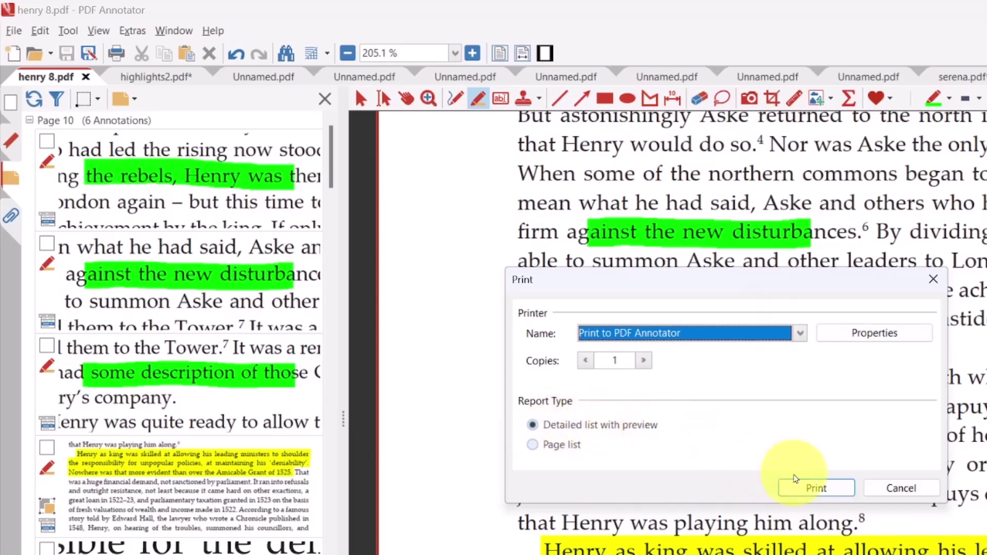
{"action": "left_click", "coordinate": [815, 486]}
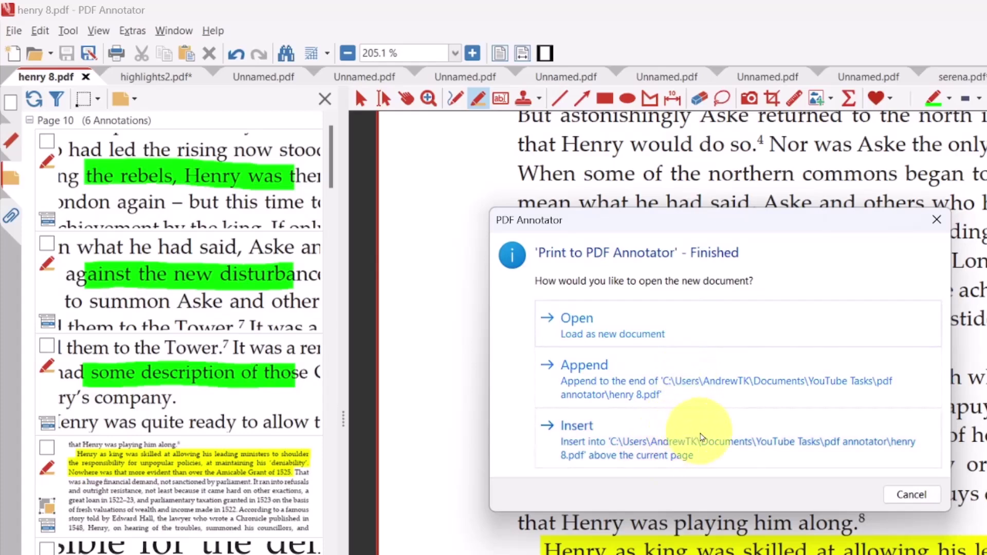
{"action": "left_click", "coordinate": [589, 319]}
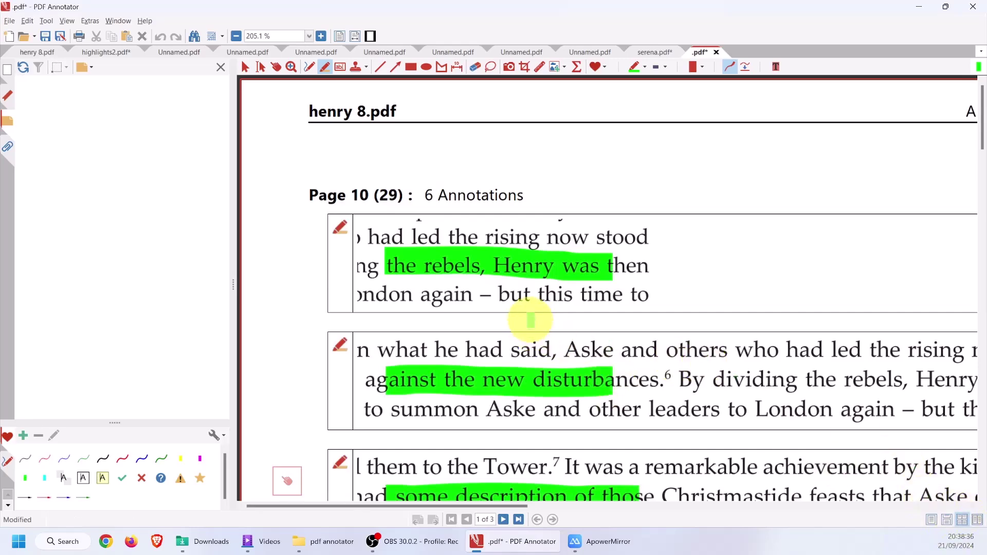
Look through all three pages of the printed annotation list, and switch to highlights2.pdf.
{"action": "scroll", "coordinate": [530, 320], "scroll_direction": "down", "scroll_amount": 5}
{"action": "scroll", "coordinate": [530, 320], "scroll_direction": "down", "scroll_amount": 3}
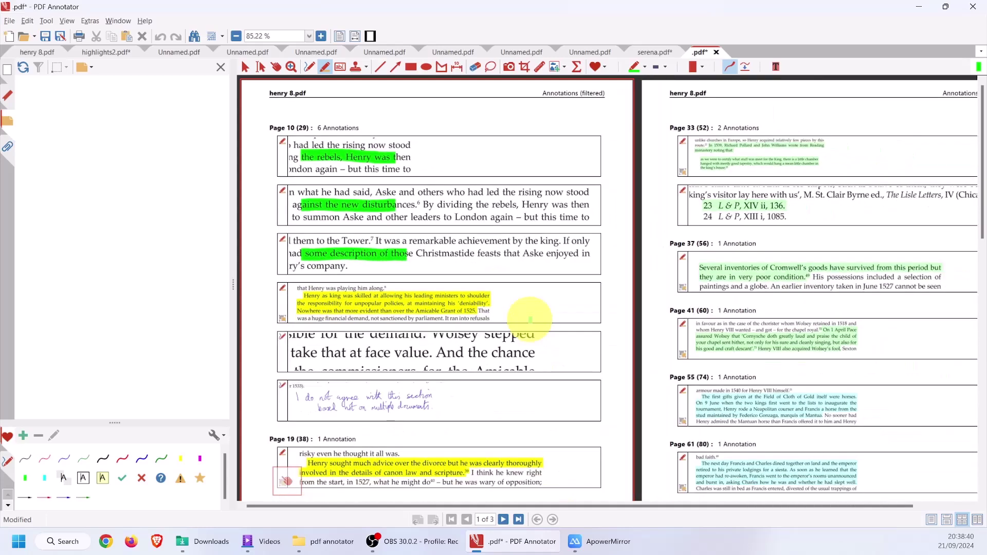
{"action": "scroll", "coordinate": [530, 320], "scroll_direction": "down", "scroll_amount": 1}
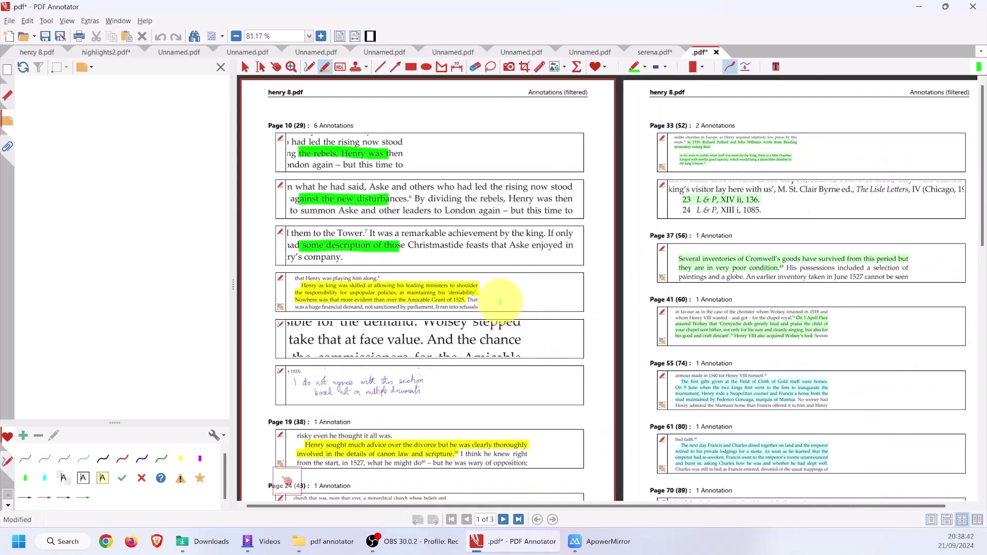
{"action": "scroll", "coordinate": [500, 302], "scroll_direction": "down", "scroll_amount": 5}
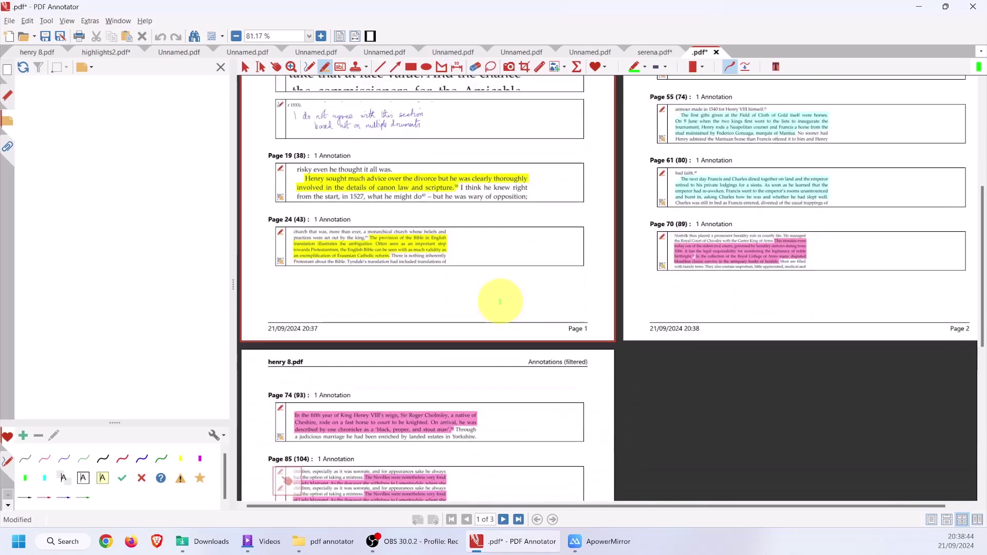
{"action": "scroll", "coordinate": [500, 301], "scroll_direction": "down", "scroll_amount": 2}
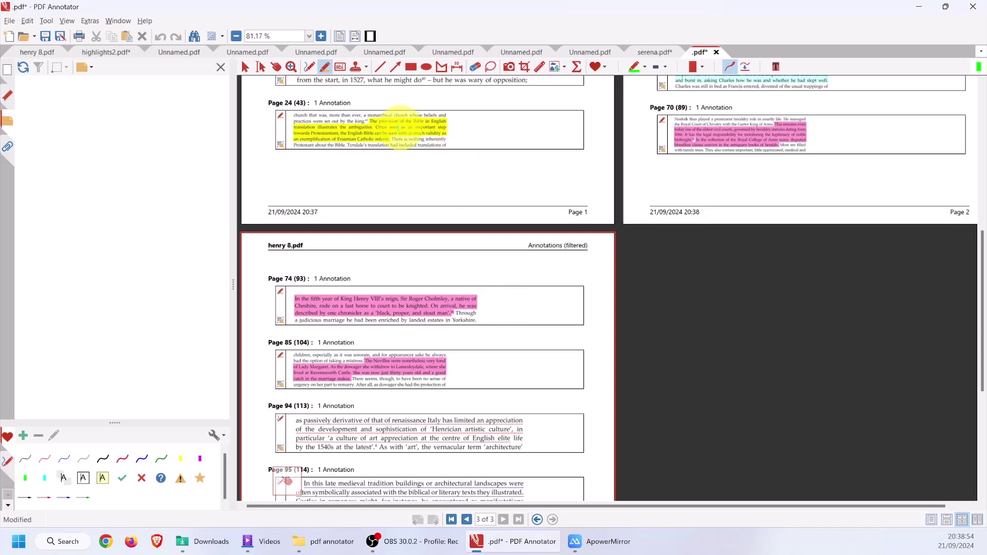
{"action": "left_click", "coordinate": [109, 54]}
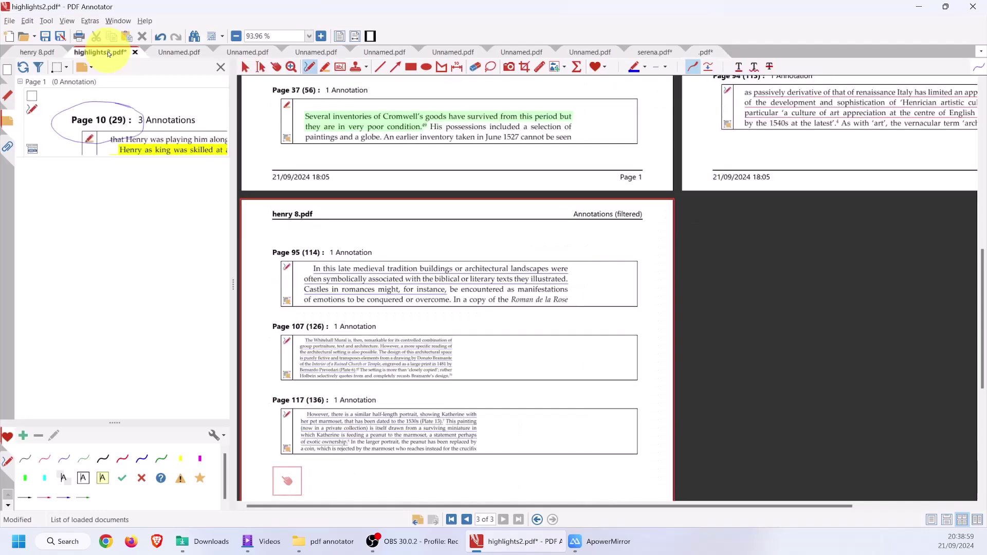
Hide the annotations sidebar and create a new one-page A4 portrait document with a horizontally ruled page style.
{"action": "left_click", "coordinate": [220, 71]}
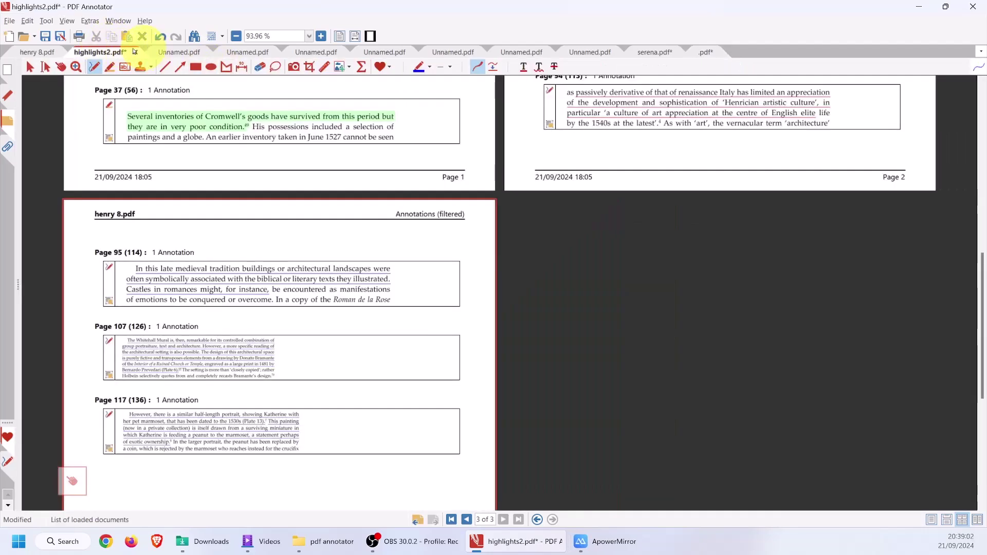
{"action": "left_click", "coordinate": [17, 23]}
{"action": "left_click", "coordinate": [18, 35]}
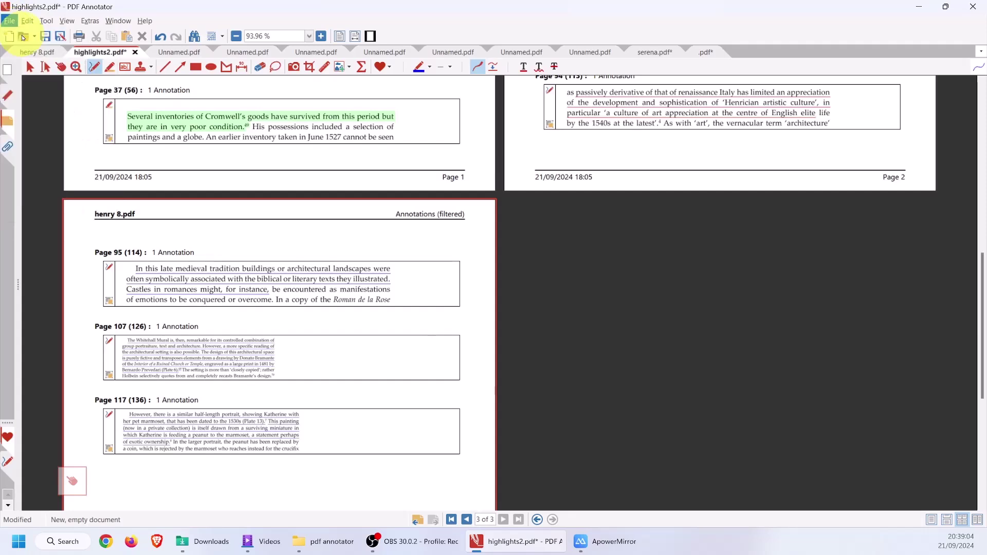
{"action": "left_click", "coordinate": [397, 174]}
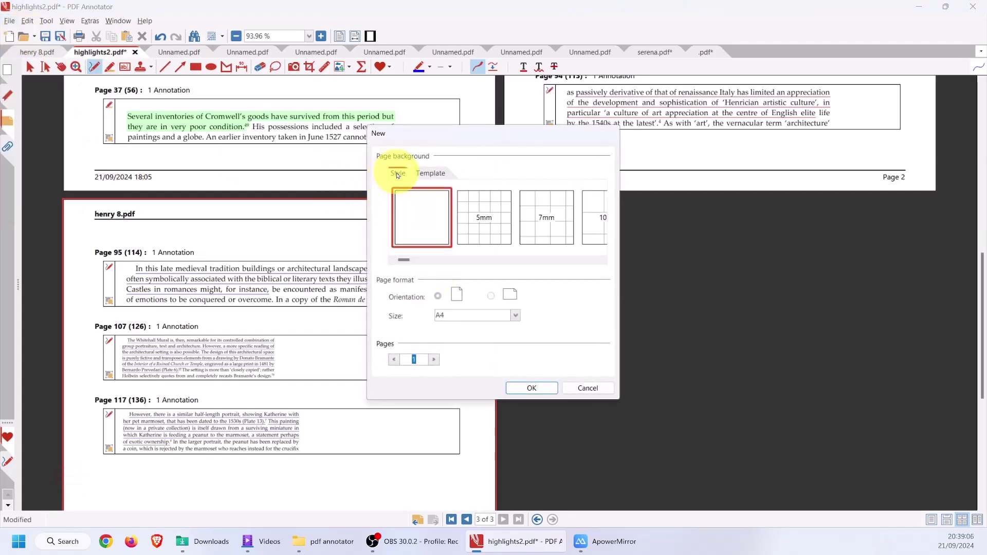
{"action": "left_click_drag", "start_coordinate": [406, 259], "coordinate": [507, 260]}
{"action": "left_click", "coordinate": [514, 225]}
{"action": "left_click", "coordinate": [533, 387]}
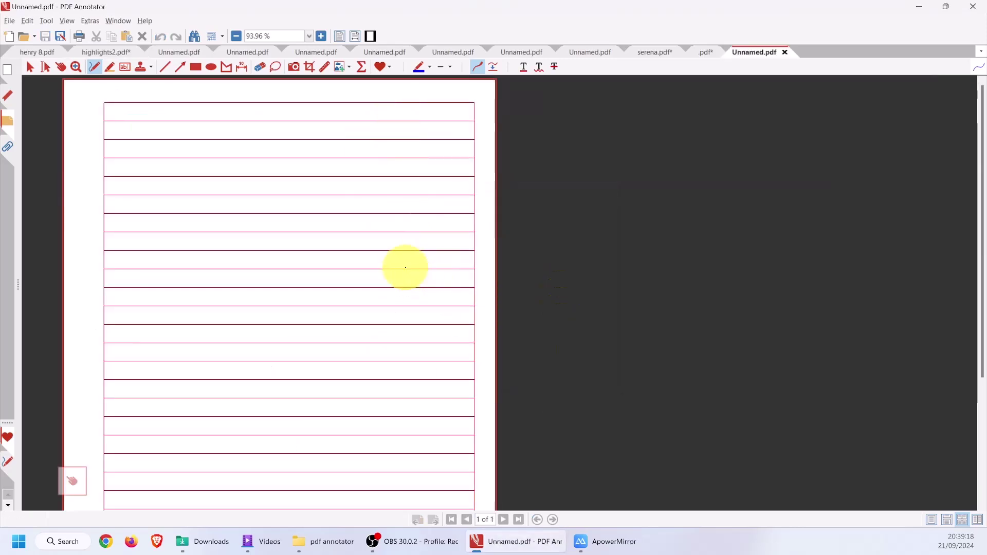
Handwrite a short word with the blue pen on the first line of the new ruled page.
{"action": "scroll", "coordinate": [394, 264], "scroll_direction": "up", "scroll_amount": 2}
{"action": "scroll", "coordinate": [395, 263], "scroll_direction": "up", "scroll_amount": 2}
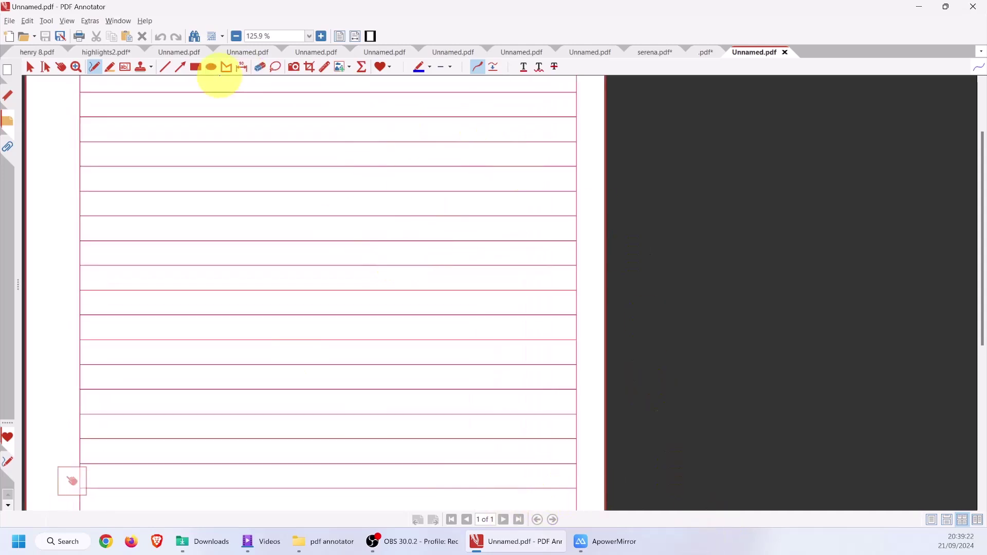
{"action": "scroll", "coordinate": [189, 182], "scroll_direction": "up", "scroll_amount": 1}
{"action": "scroll", "coordinate": [189, 182], "scroll_direction": "up", "scroll_amount": 1}
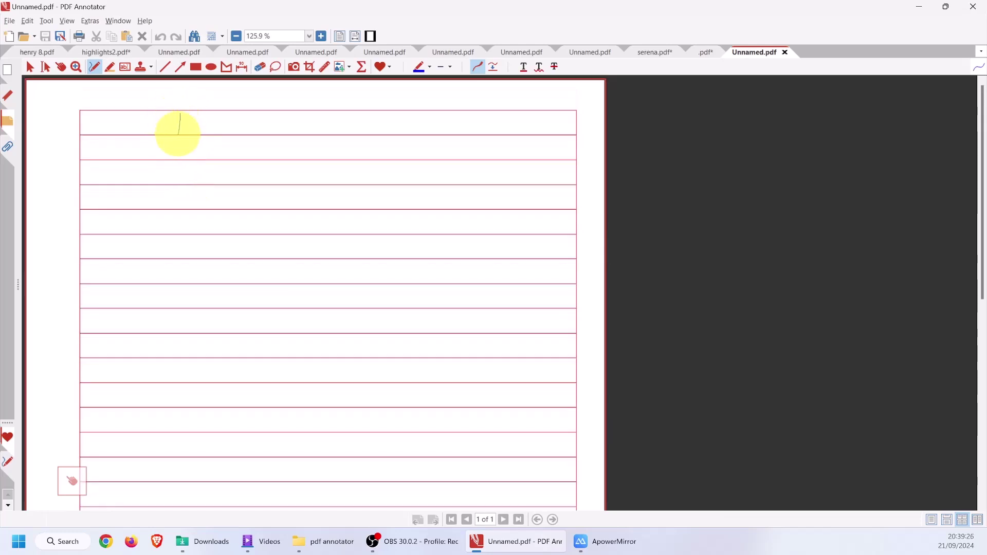
{"action": "left_click_drag", "start_coordinate": [231, 127], "coordinate": [247, 109]}
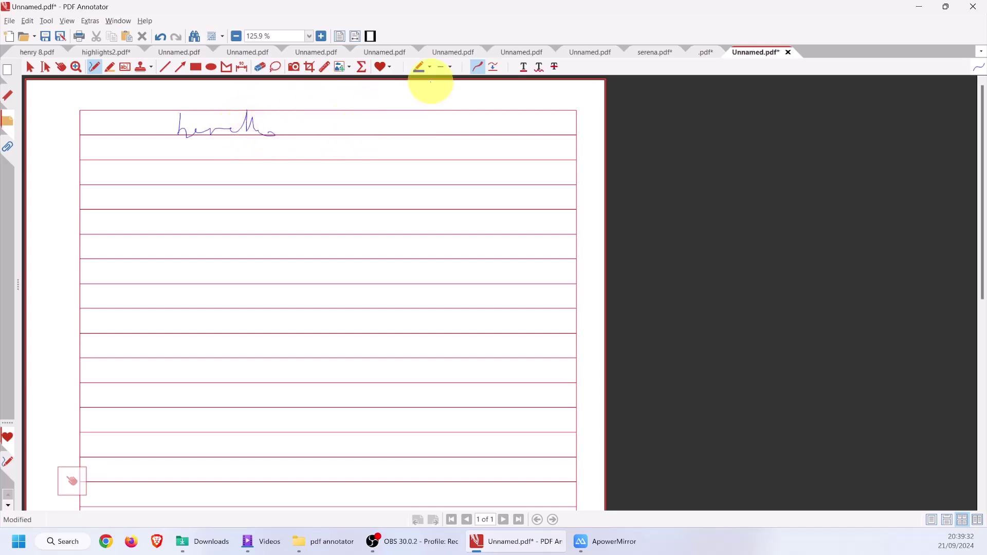
In serena.pdf, shift the athletes screenshot slightly and move the cut-out of Serena Williams further right and up.
{"action": "left_click", "coordinate": [656, 53]}
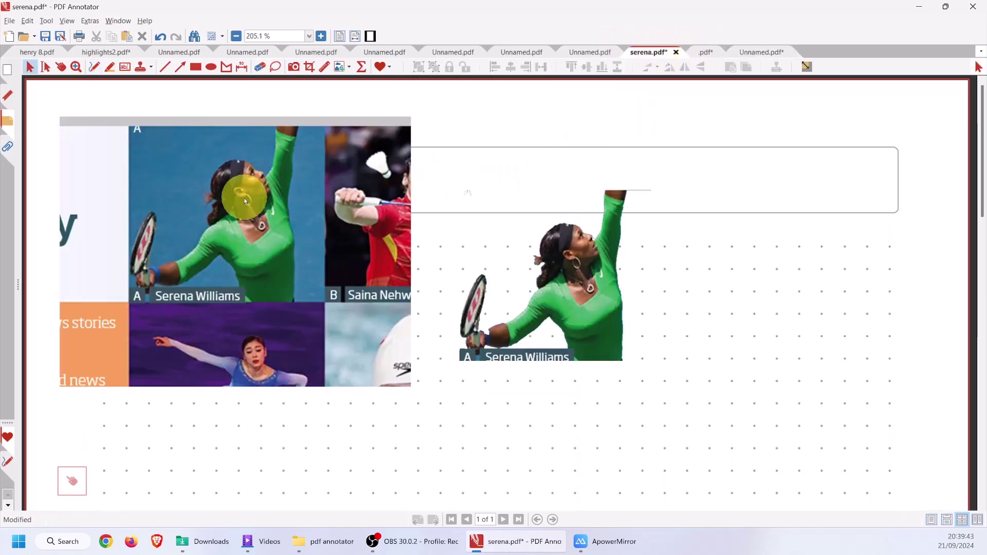
{"action": "left_click", "coordinate": [308, 225]}
{"action": "left_click_drag", "start_coordinate": [308, 225], "coordinate": [287, 196]}
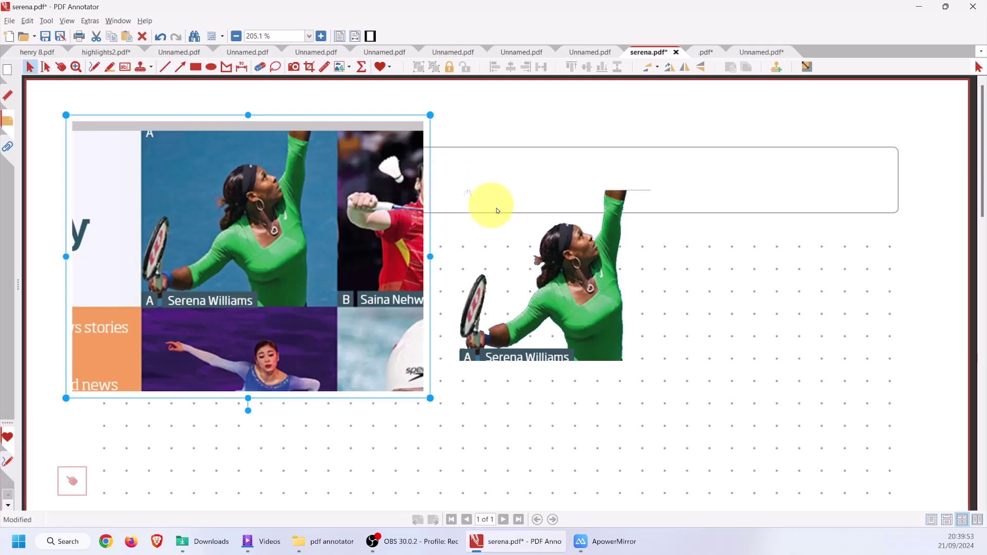
{"action": "left_click_drag", "start_coordinate": [573, 293], "coordinate": [680, 223]}
{"action": "left_click", "coordinate": [460, 251]}
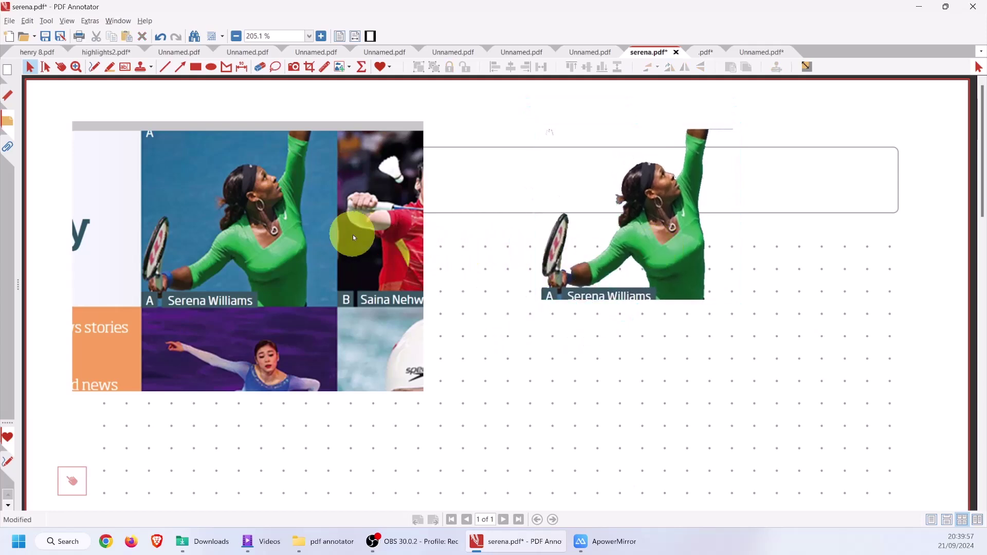
Open the athletes screenshot for image editing and crop both sides to the Serena Williams column, about 332 pixels wide.
{"action": "left_click", "coordinate": [277, 216]}
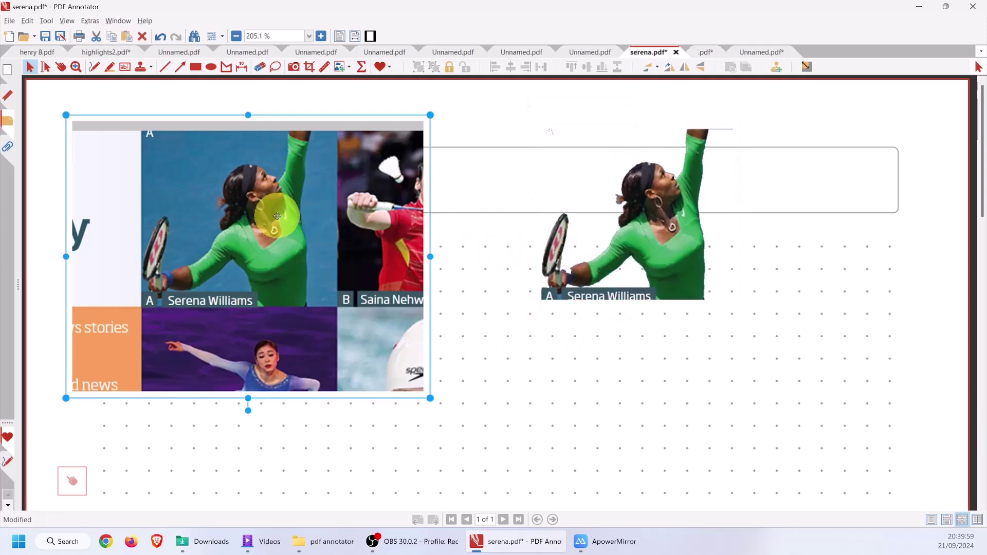
{"action": "right_click", "coordinate": [277, 216]}
{"action": "left_click", "coordinate": [297, 221]}
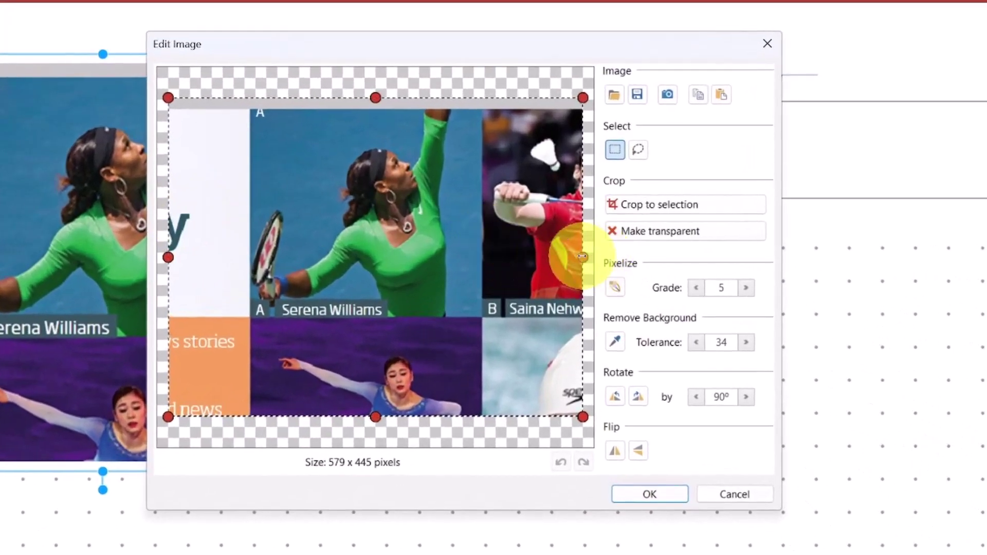
{"action": "left_click_drag", "start_coordinate": [583, 257], "coordinate": [482, 257]}
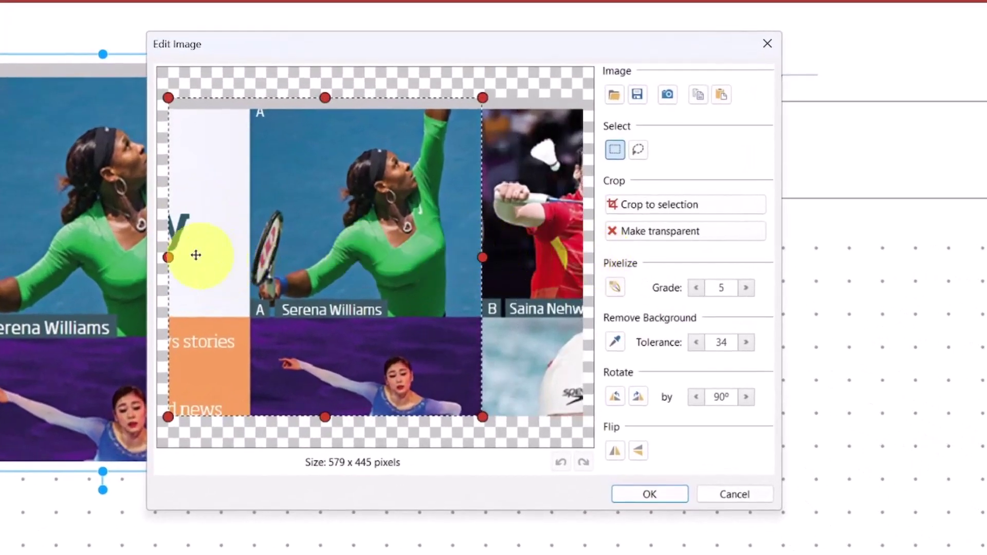
{"action": "left_click_drag", "start_coordinate": [168, 257], "coordinate": [245, 257]}
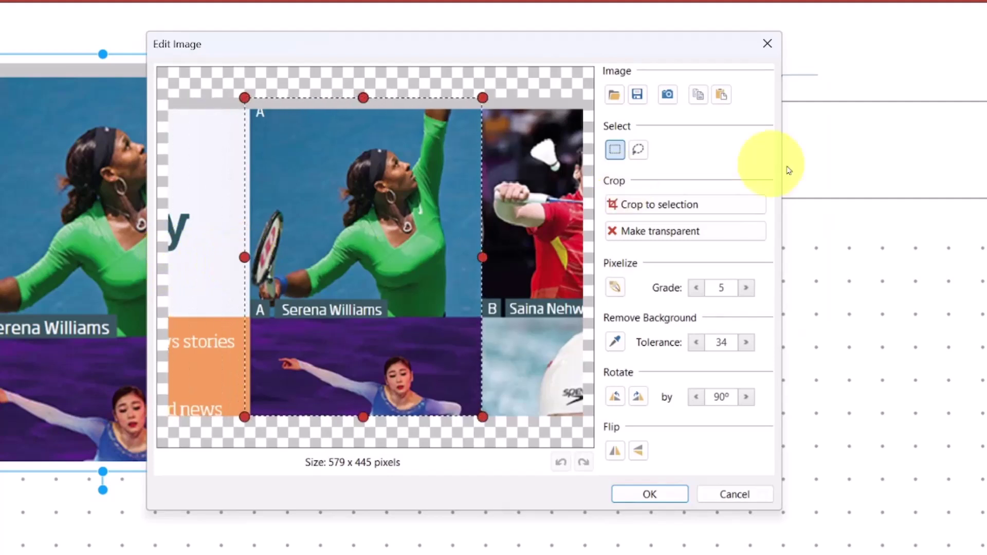
{"action": "left_click", "coordinate": [656, 205]}
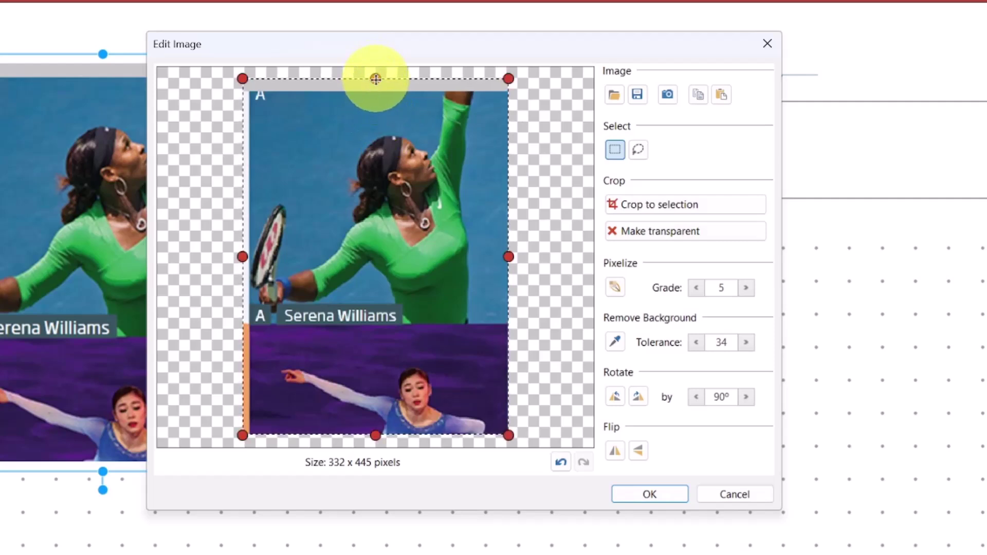
Crop away the skater below Serena Williams and the grey strip above her, leaving an image of about 327 x 290 pixels.
{"action": "left_click_drag", "start_coordinate": [376, 93], "coordinate": [376, 96]}
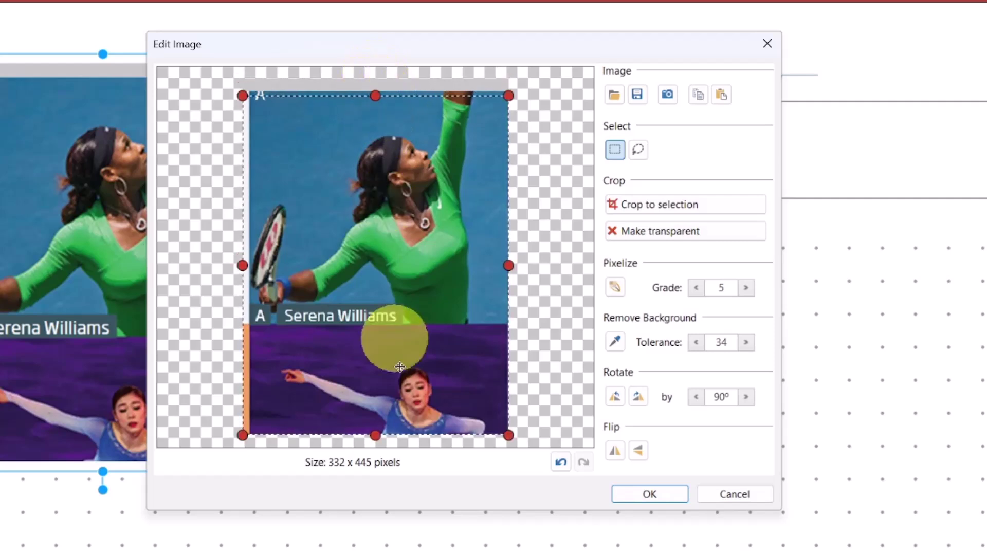
{"action": "left_click_drag", "start_coordinate": [376, 436], "coordinate": [369, 321]}
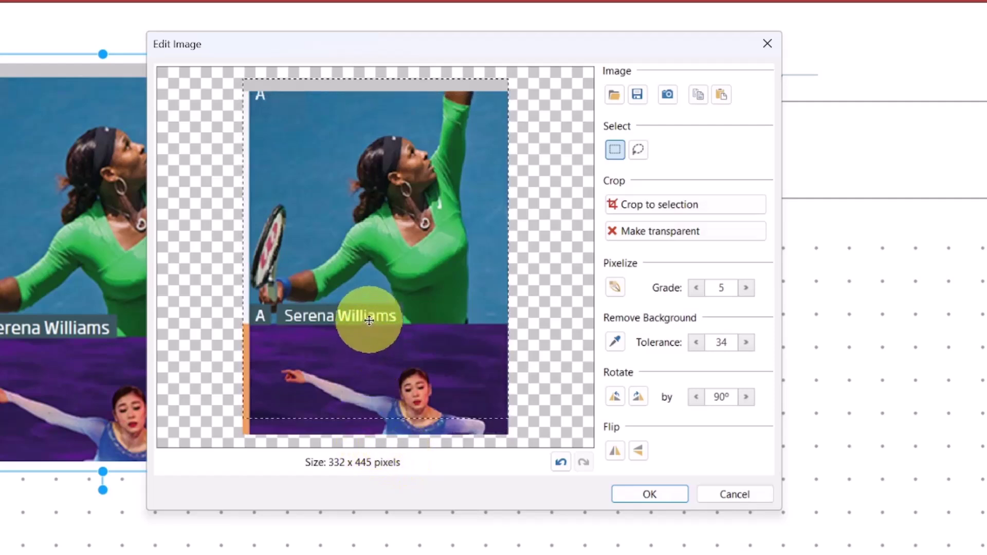
{"action": "left_click_drag", "start_coordinate": [375, 419], "coordinate": [373, 324]}
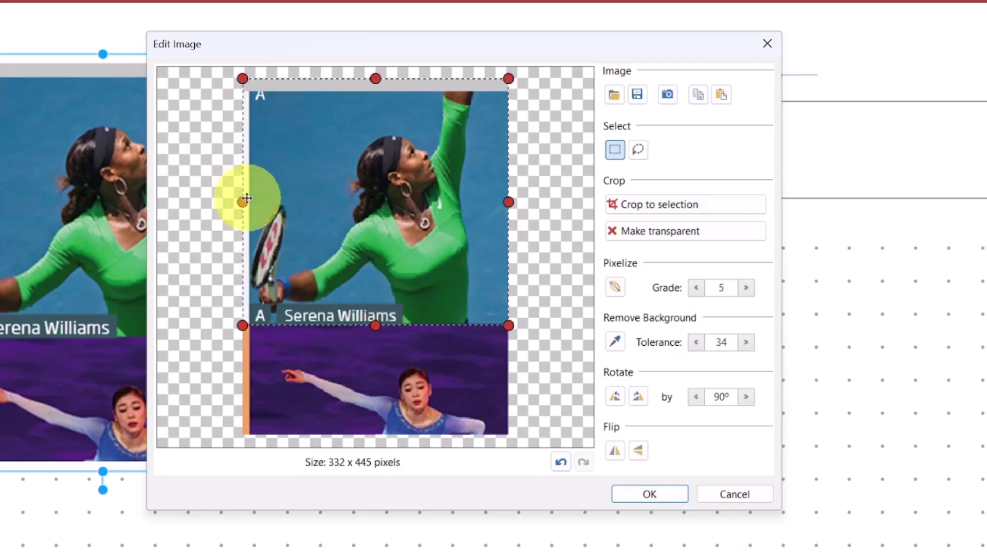
{"action": "left_click", "coordinate": [649, 205]}
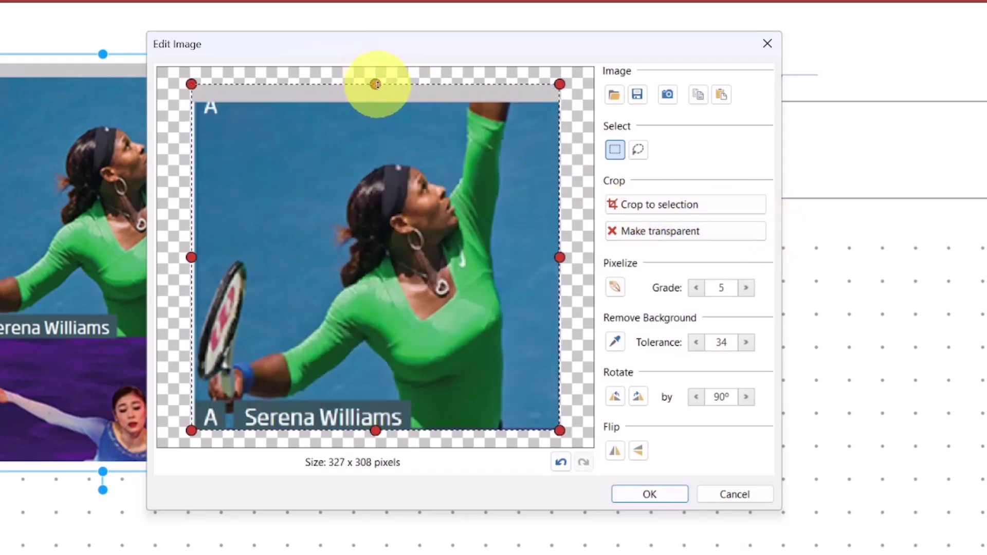
{"action": "left_click_drag", "start_coordinate": [377, 98], "coordinate": [376, 103]}
{"action": "left_click", "coordinate": [638, 205]}
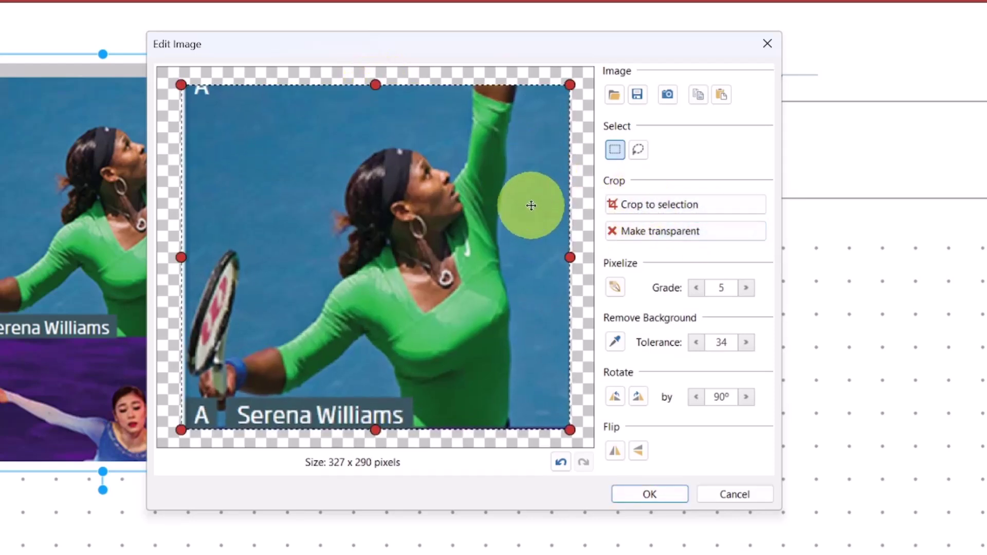
Remove the blue background around Serena Williams with the Remove Background tool at tolerance 42, including the area beside the racket.
{"action": "left_click", "coordinate": [615, 341]}
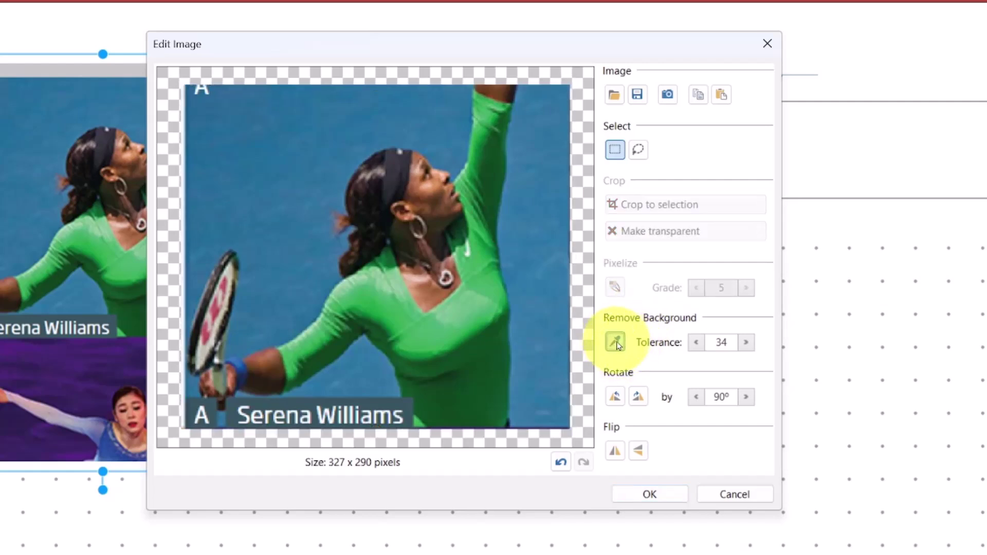
{"action": "left_click", "coordinate": [746, 342]}
{"action": "left_click", "coordinate": [746, 342]}
{"action": "left_click", "coordinate": [535, 191]}
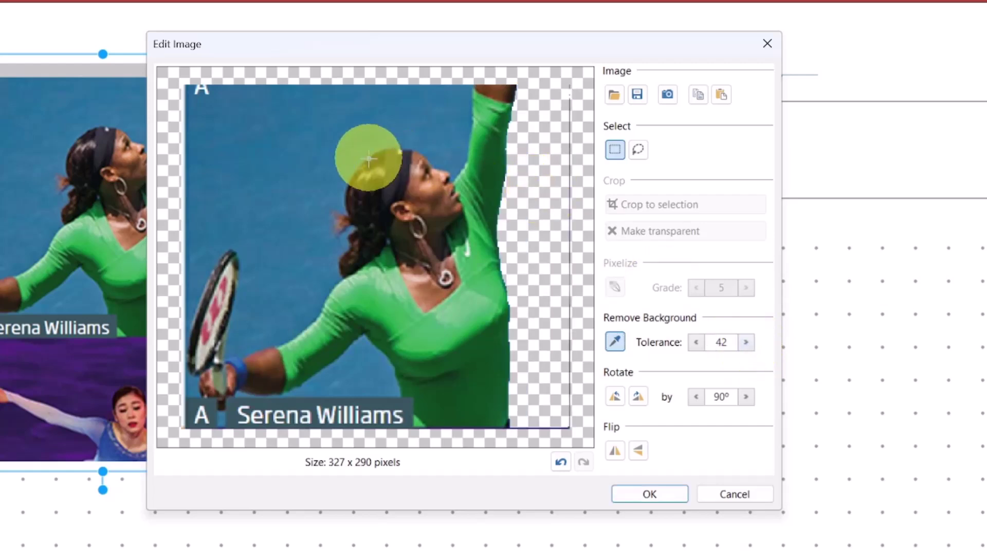
{"action": "left_click", "coordinate": [282, 141]}
{"action": "left_click", "coordinate": [191, 387]}
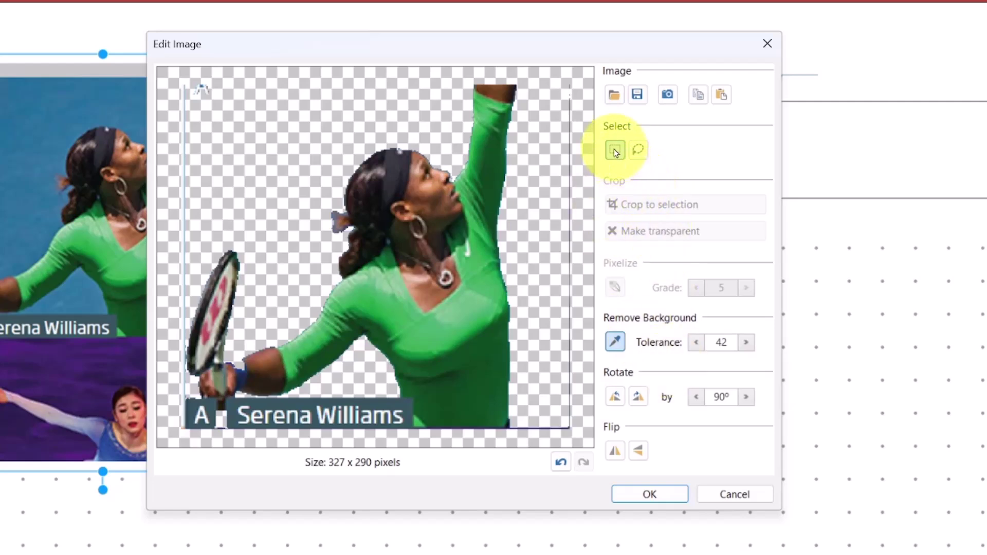
Make the stray line along the image's right edge and the line and letter remnants in its upper-left area transparent.
{"action": "left_click_drag", "start_coordinate": [560, 89], "coordinate": [594, 431]}
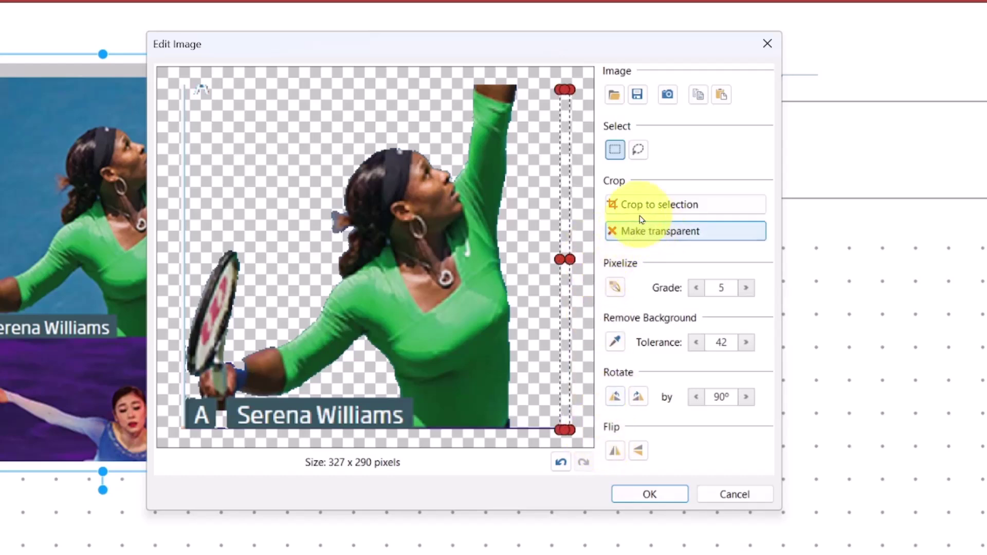
{"action": "left_click", "coordinate": [637, 232]}
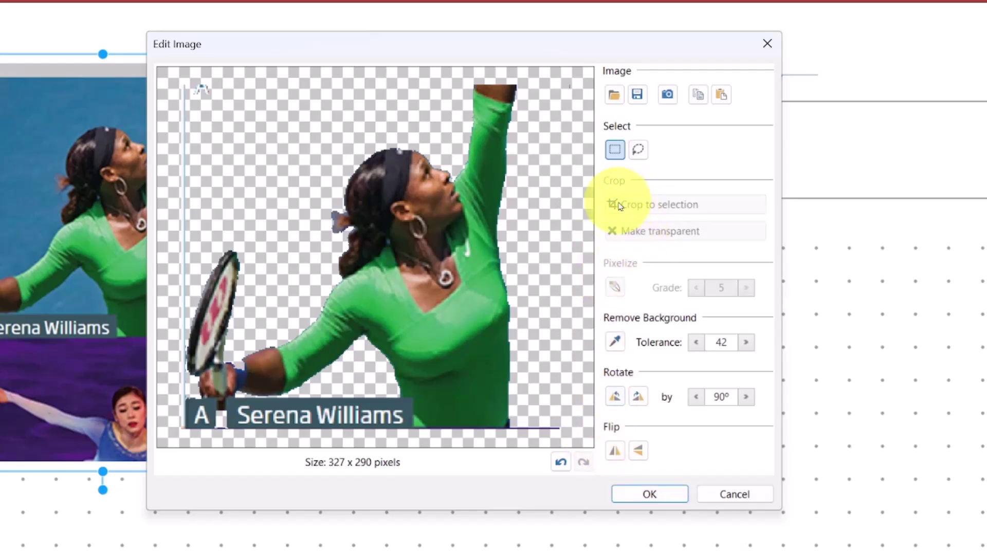
{"action": "left_click_drag", "start_coordinate": [182, 84], "coordinate": [196, 287]}
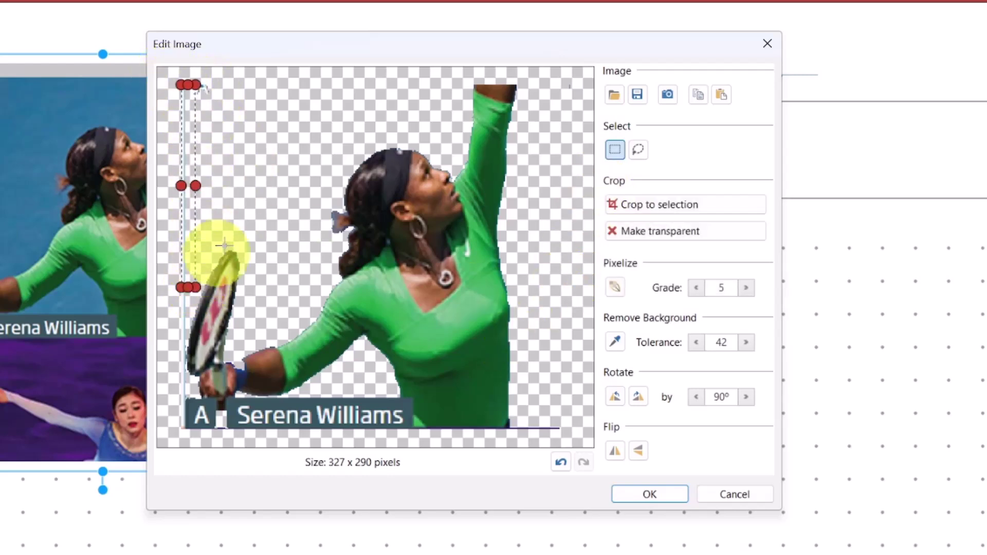
{"action": "left_click", "coordinate": [625, 233]}
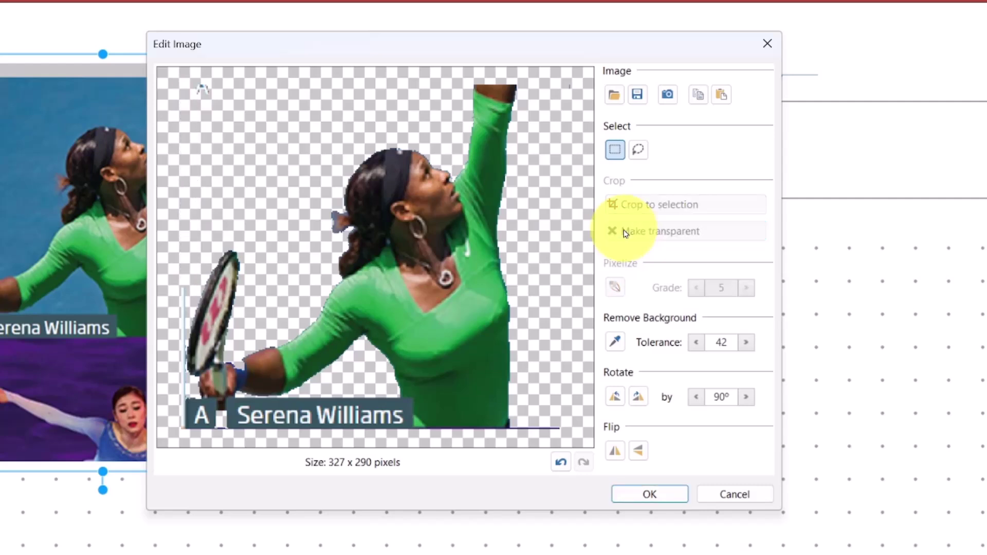
{"action": "left_click_drag", "start_coordinate": [182, 85], "coordinate": [253, 121]}
{"action": "left_click", "coordinate": [631, 232]}
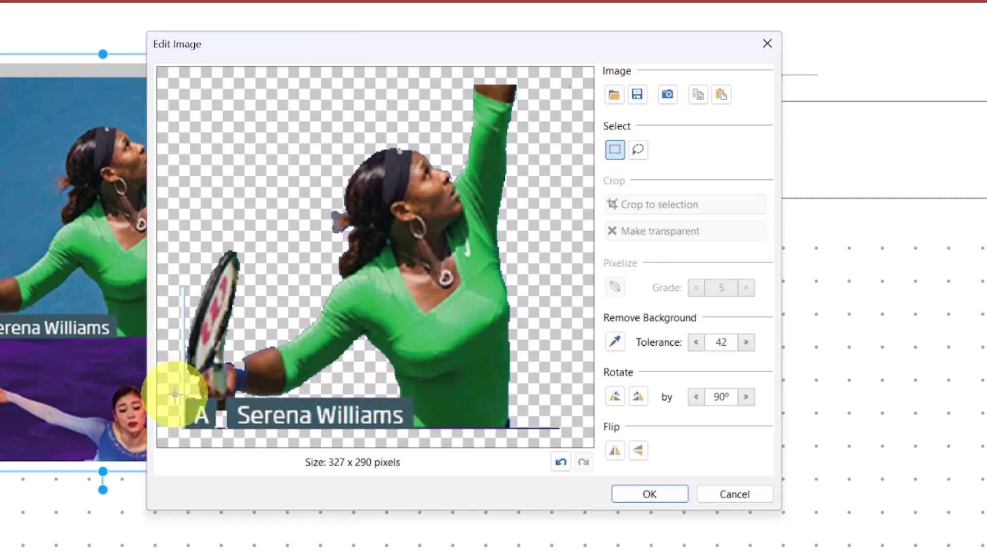
Make the line beside the racket and the line right of the body at the bottom transparent, and apply the image edits.
{"action": "left_click_drag", "start_coordinate": [181, 272], "coordinate": [191, 441]}
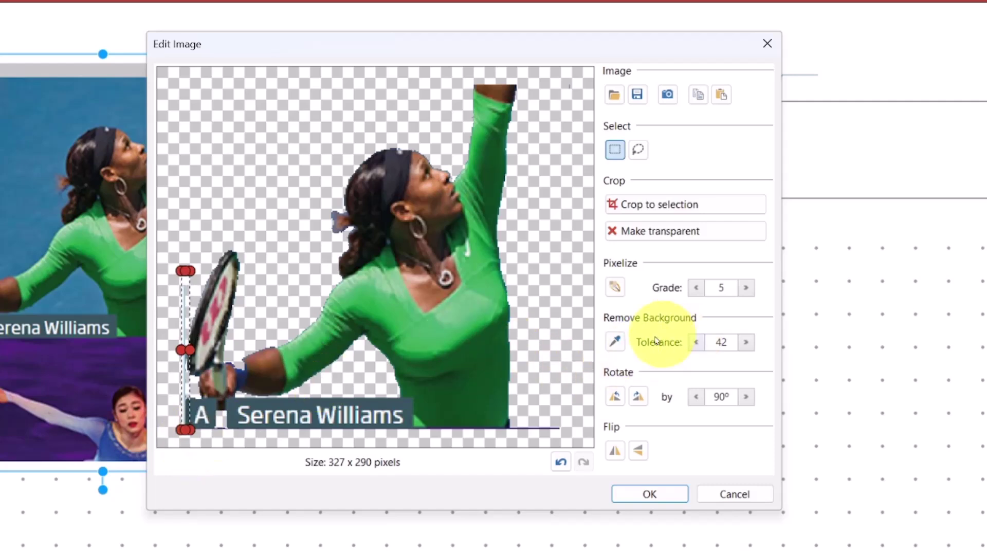
{"action": "left_click", "coordinate": [616, 286]}
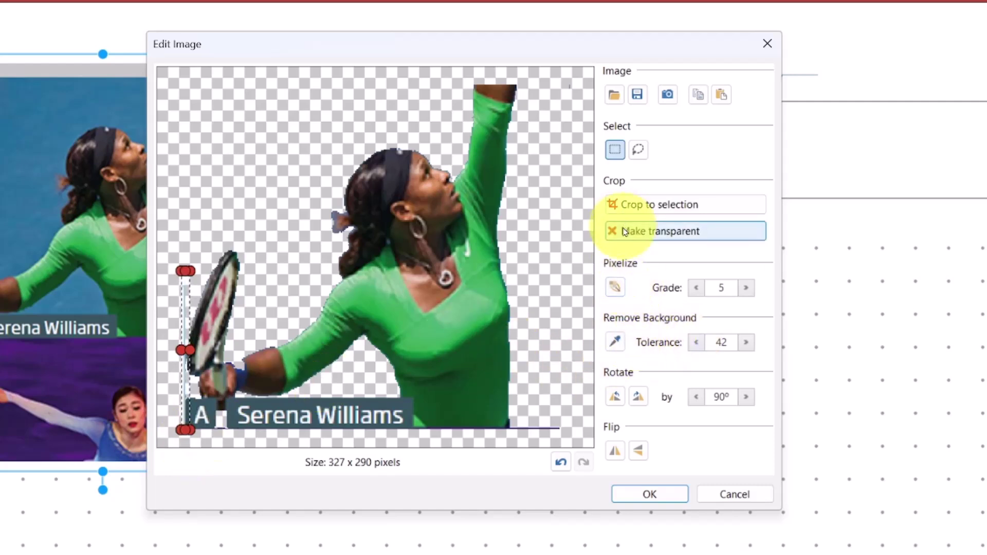
{"action": "left_click", "coordinate": [624, 232]}
{"action": "left_click_drag", "start_coordinate": [508, 392], "coordinate": [568, 429]}
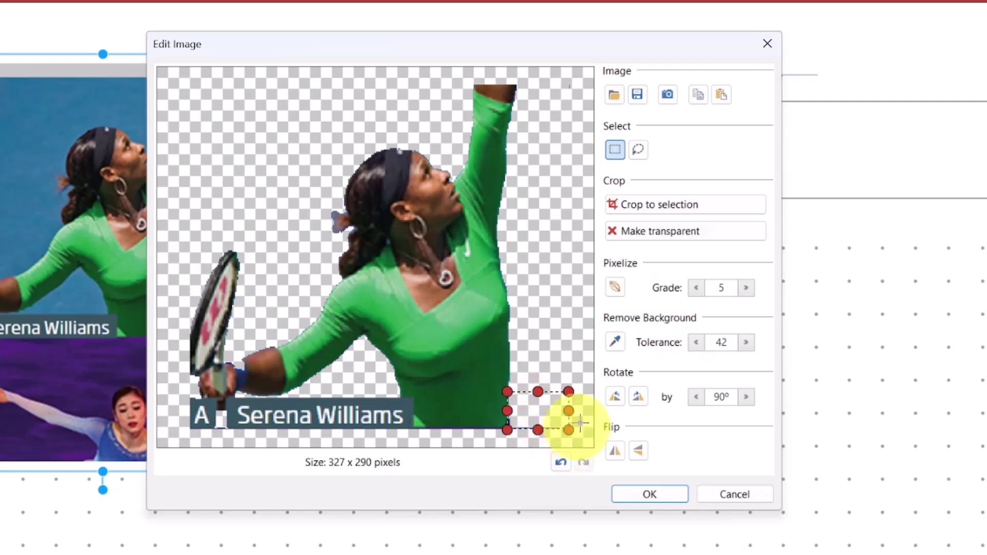
{"action": "left_click", "coordinate": [632, 232]}
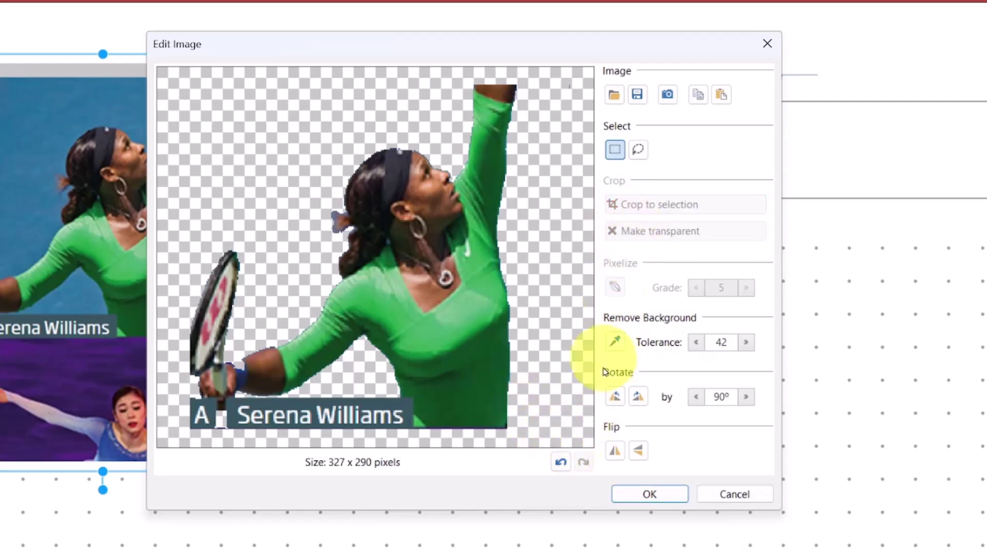
{"action": "left_click", "coordinate": [649, 494]}
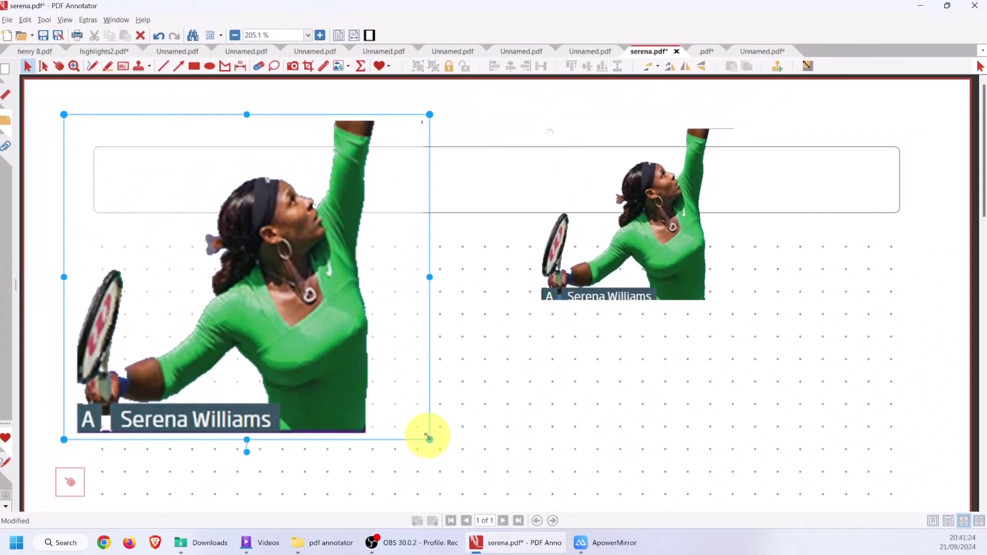
Shrink the new Serena Williams cut-out proportionally and move it closer to the smaller cut-out on the page.
{"action": "left_click_drag", "start_coordinate": [371, 532], "coordinate": [246, 393]}
{"action": "left_click_drag", "start_coordinate": [222, 220], "coordinate": [374, 280]}
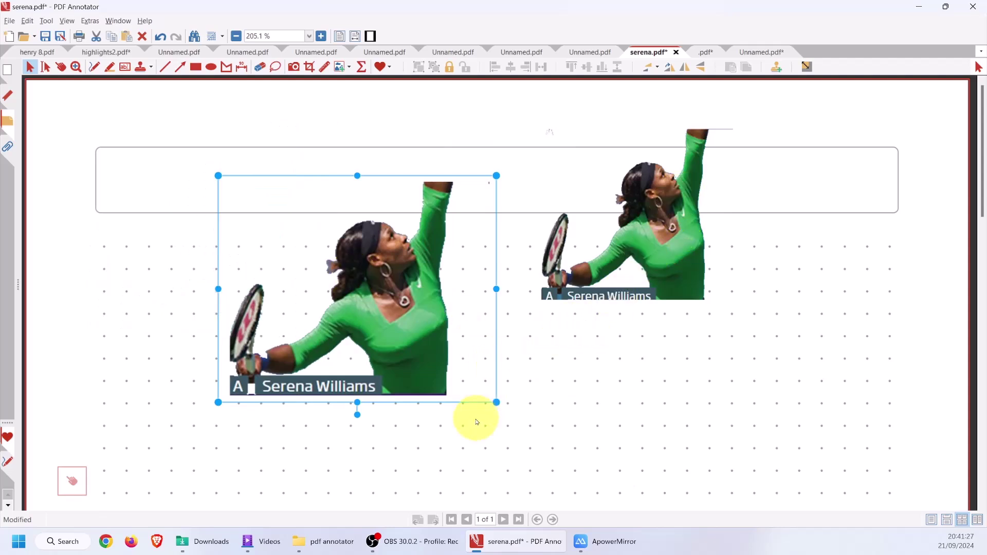
Resize the new cut-out from its lower-right corner without keeping its proportions, making it slightly narrower and taller.
{"action": "mouse_move", "coordinate": [494, 402]}
{"action": "left_mouse_down"}
{"action": "mouse_move", "coordinate": [468, 403]}
{"action": "mouse_move", "coordinate": [408, 443]}
{"action": "mouse_move", "coordinate": [326, 447]}
{"action": "mouse_move", "coordinate": [370, 456]}
{"action": "mouse_move", "coordinate": [460, 389]}
{"action": "mouse_move", "coordinate": [496, 402]}
{"action": "left_mouse_up"}
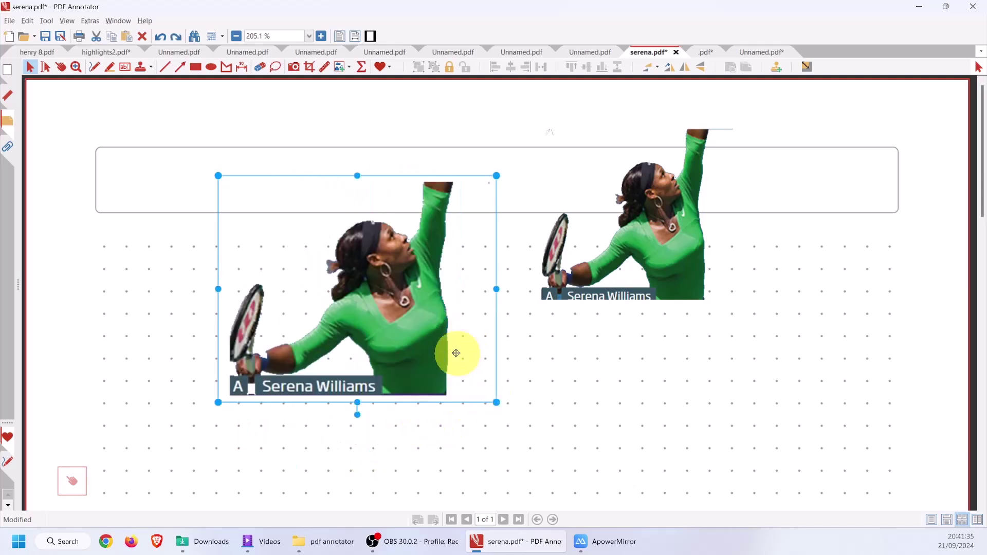
{"action": "key", "text": "ctrl"}
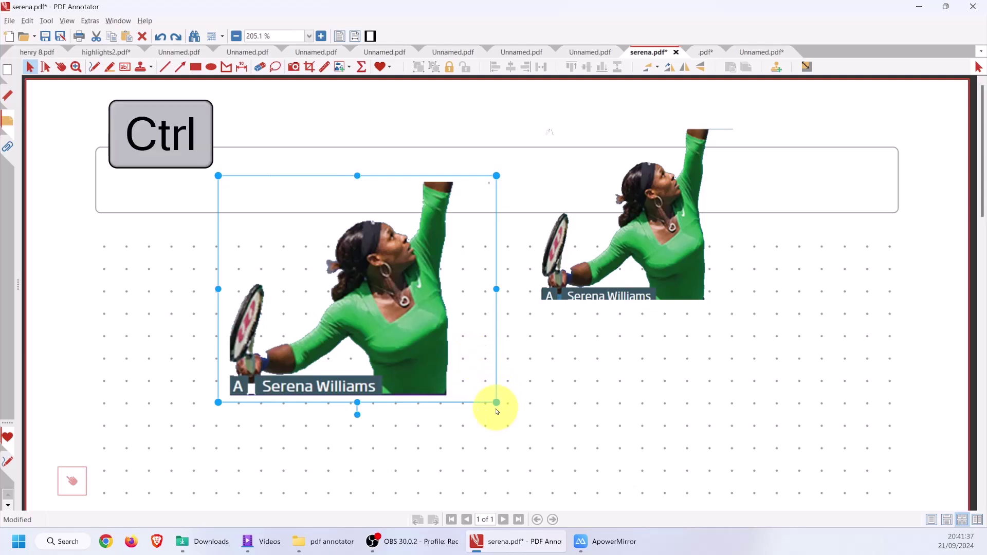
{"action": "mouse_move", "coordinate": [495, 401]}
{"action": "left_mouse_down"}
{"action": "mouse_move", "coordinate": [353, 297]}
{"action": "mouse_move", "coordinate": [496, 419]}
{"action": "mouse_move", "coordinate": [362, 335]}
{"action": "mouse_move", "coordinate": [459, 397]}
{"action": "mouse_move", "coordinate": [418, 337]}
{"action": "mouse_move", "coordinate": [335, 275]}
{"action": "mouse_move", "coordinate": [488, 408]}
{"action": "mouse_move", "coordinate": [488, 398]}
{"action": "left_mouse_up"}
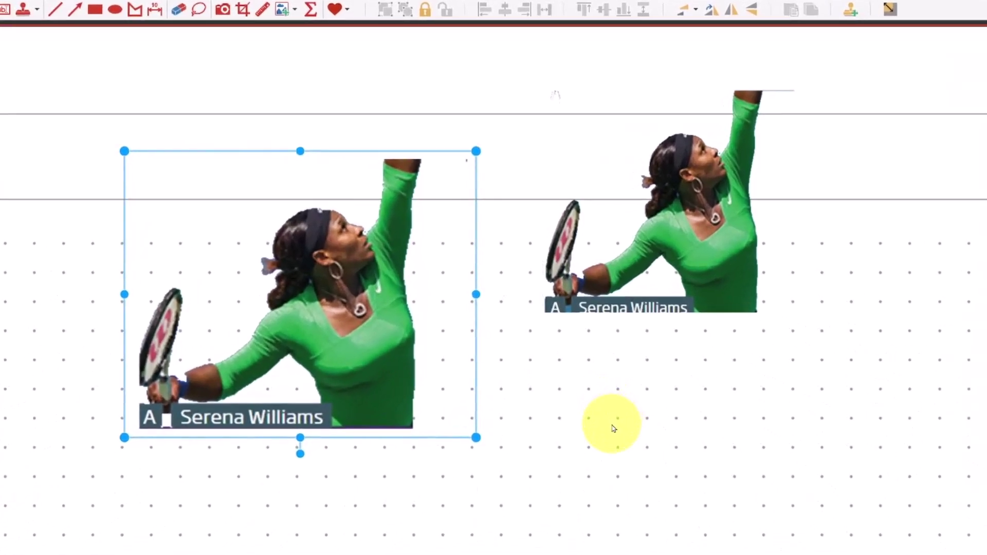
Reopen the new cut-out for image editing and save it as serena2.png in the pdf annotator folder.
{"action": "right_click", "coordinate": [319, 244]}
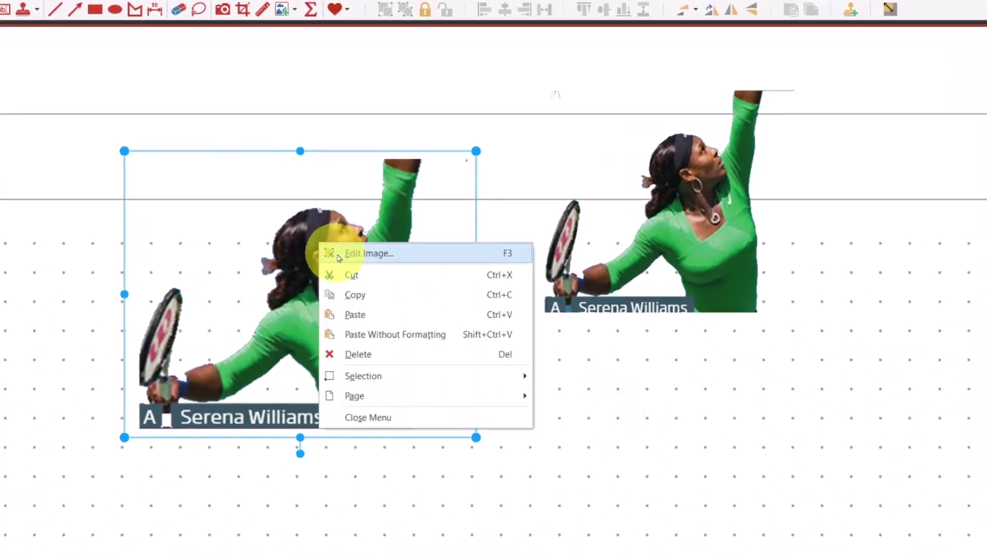
{"action": "left_click", "coordinate": [341, 254]}
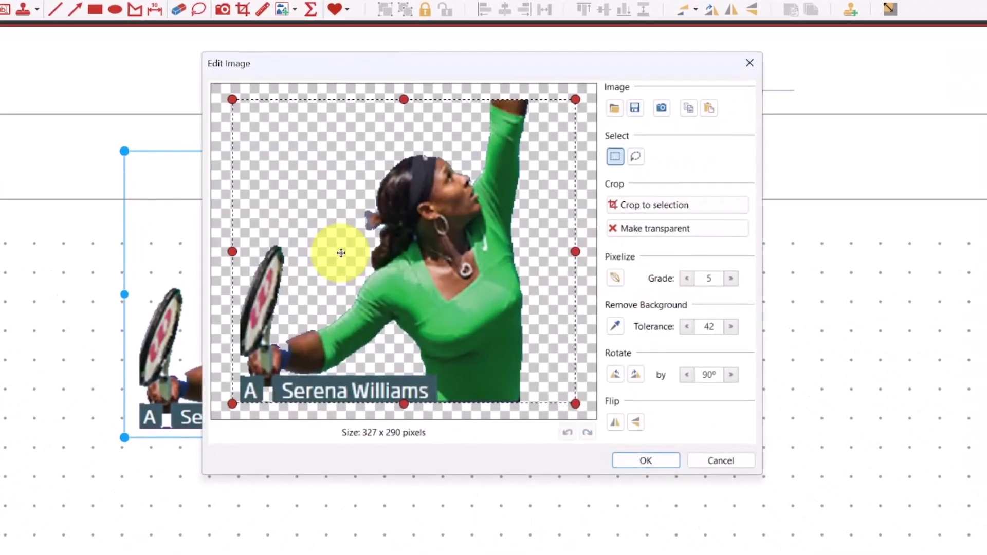
{"action": "left_click", "coordinate": [636, 109]}
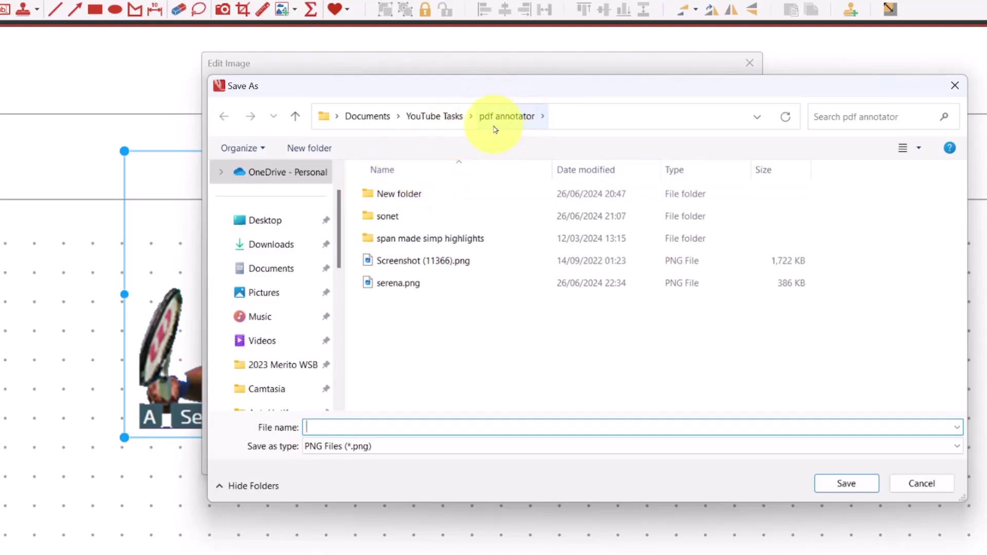
{"action": "left_click", "coordinate": [390, 284]}
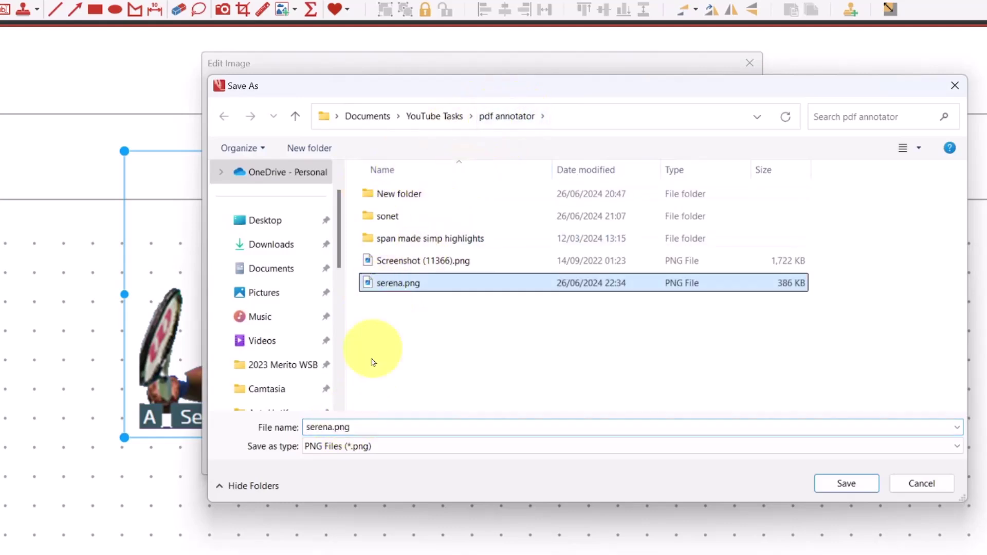
{"action": "double_click", "coordinate": [345, 426]}
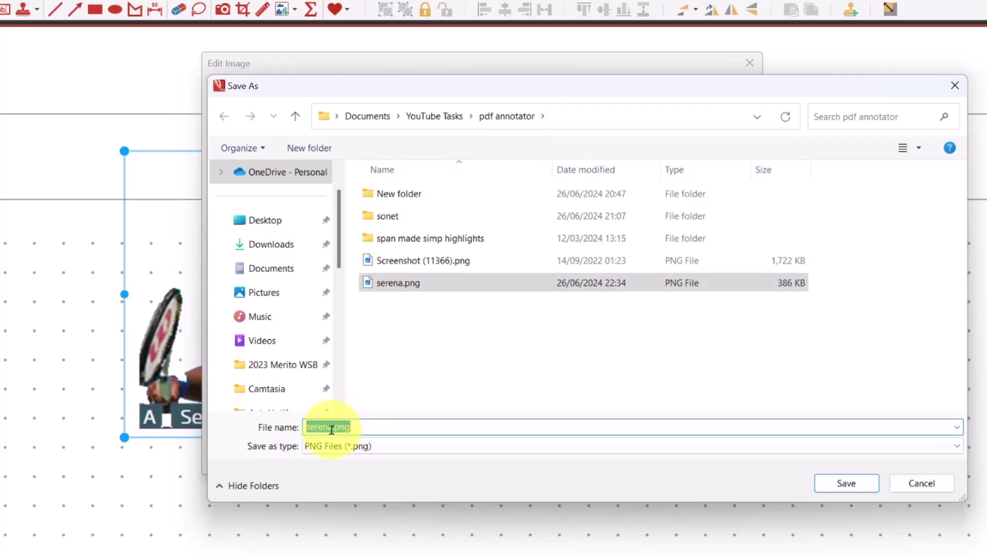
{"action": "type", "text": "2"}
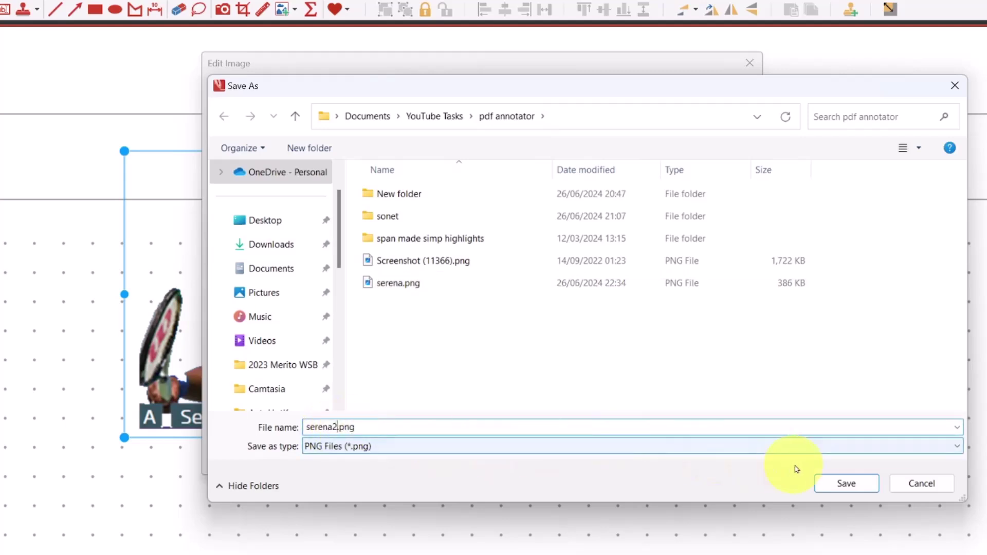
{"action": "left_click", "coordinate": [850, 486]}
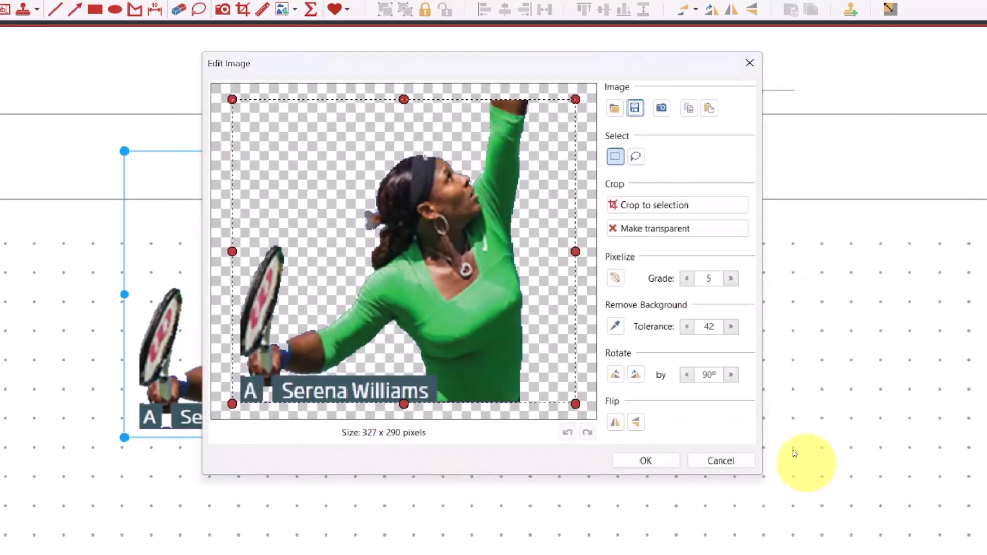
{"action": "left_click", "coordinate": [649, 462]}
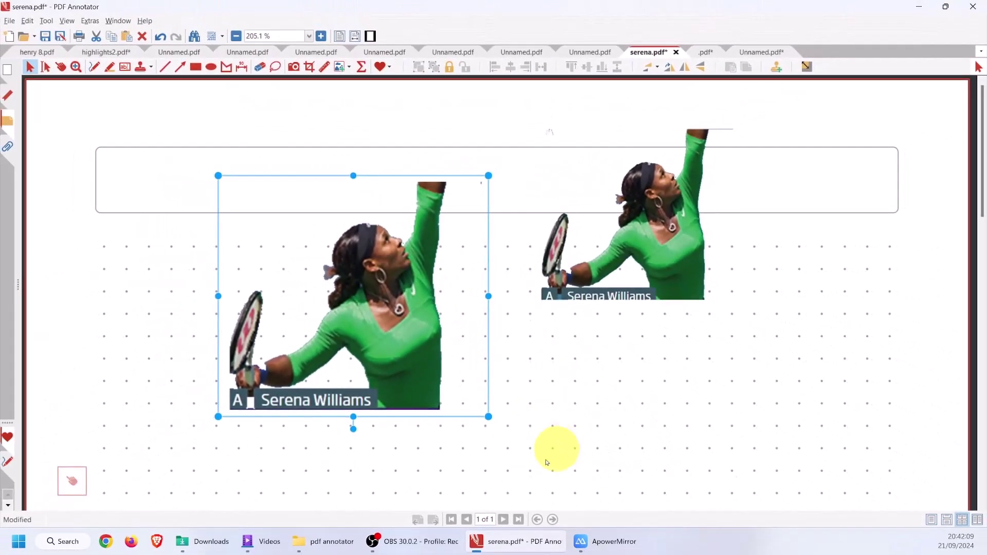
In File Explorer, open serena2.png in the image viewer and examine the cut-out's transparent background, then put both windows away.
{"action": "left_click", "coordinate": [322, 542]}
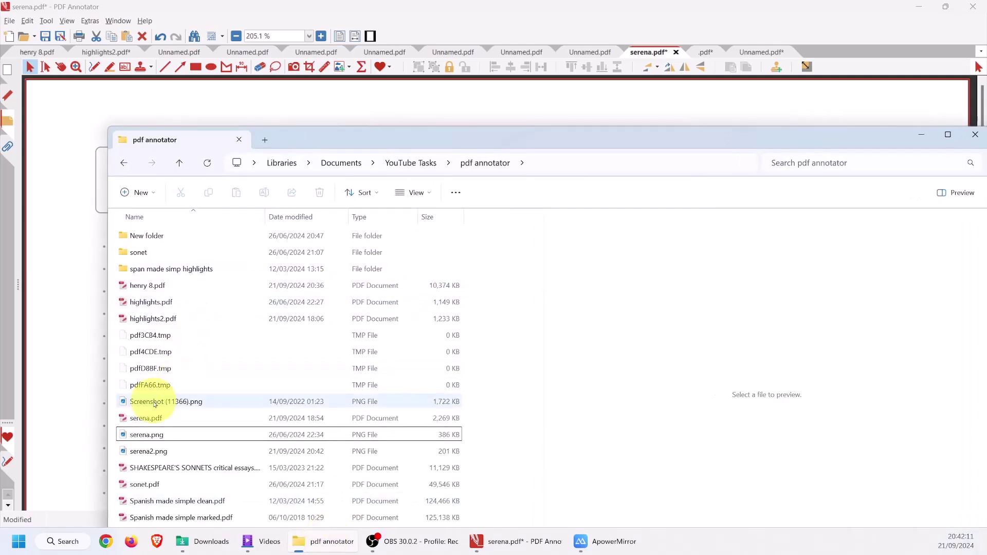
{"action": "left_click", "coordinate": [157, 451]}
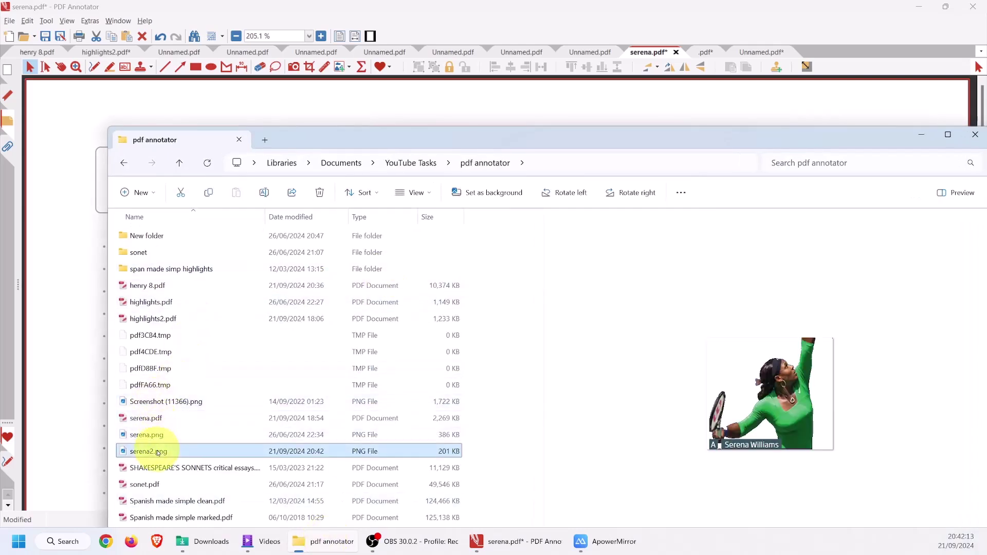
{"action": "double_click", "coordinate": [161, 452]}
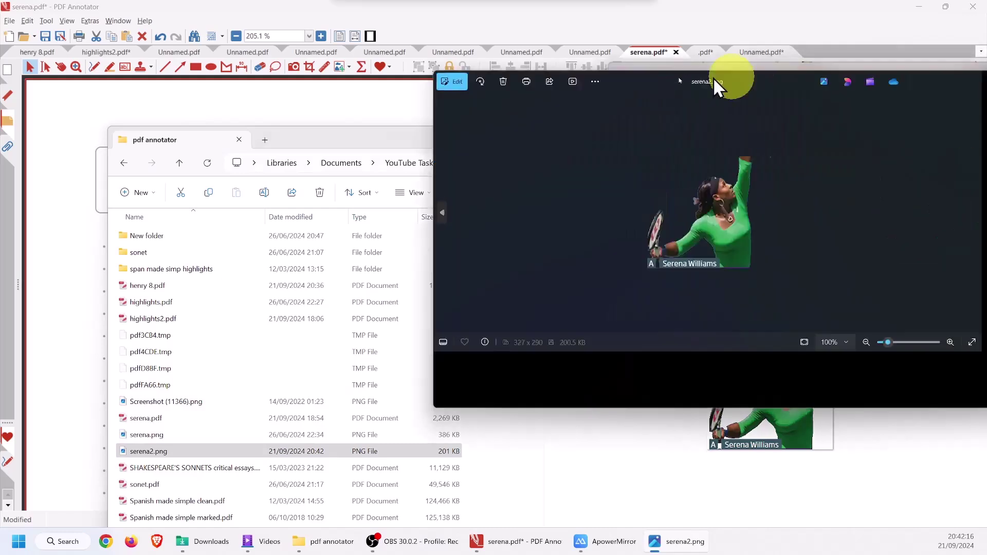
{"action": "left_click_drag", "start_coordinate": [716, 83], "coordinate": [465, 111]}
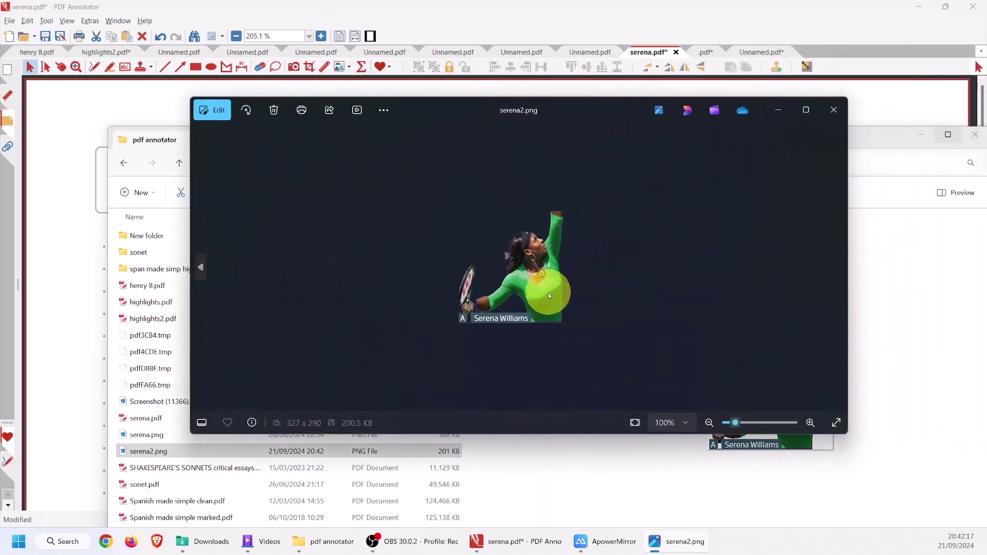
{"action": "scroll", "coordinate": [550, 293], "scroll_direction": "up", "scroll_amount": 4}
{"action": "scroll", "coordinate": [572, 283], "scroll_direction": "down", "scroll_amount": 3}
{"action": "scroll", "coordinate": [573, 282], "scroll_direction": "up", "scroll_amount": 2}
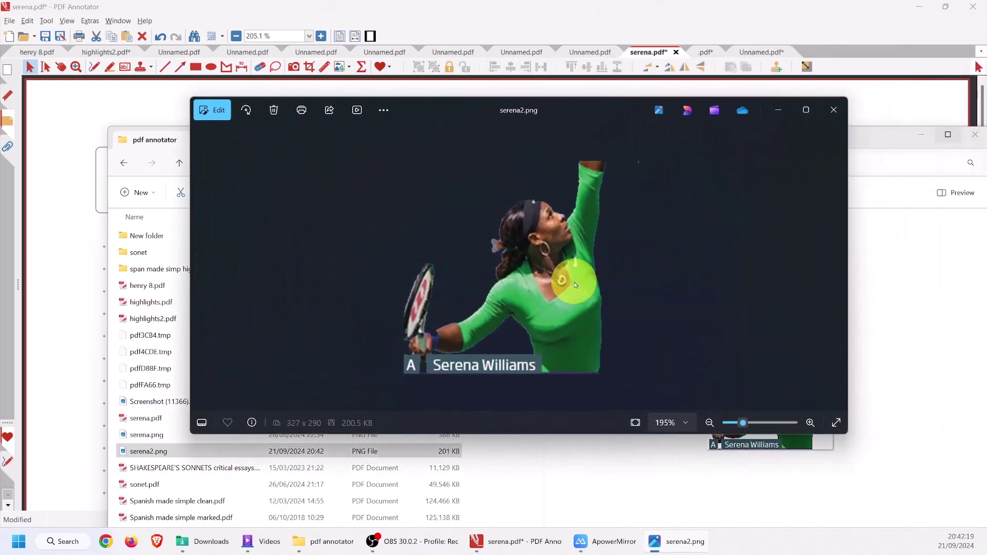
{"action": "left_click", "coordinate": [835, 109]}
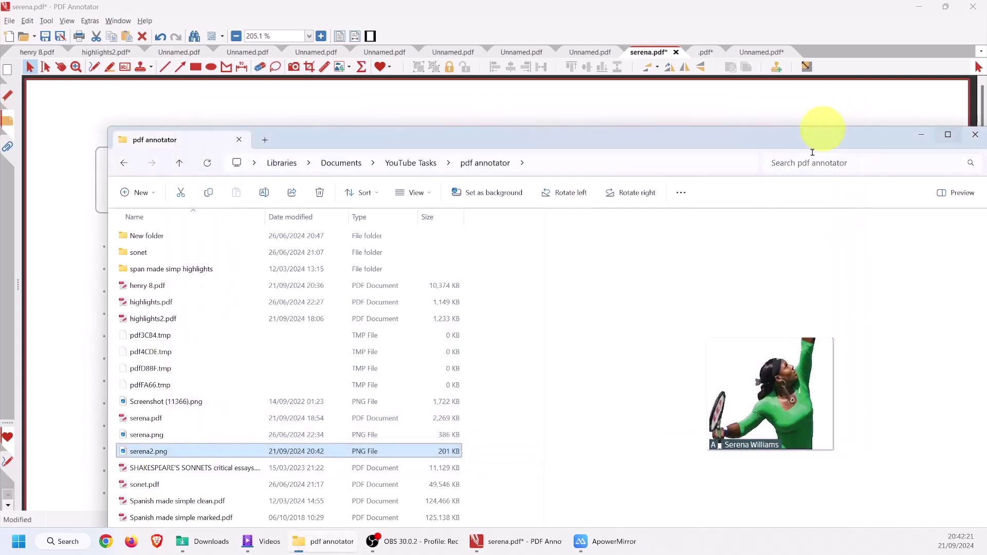
{"action": "left_click", "coordinate": [934, 130]}
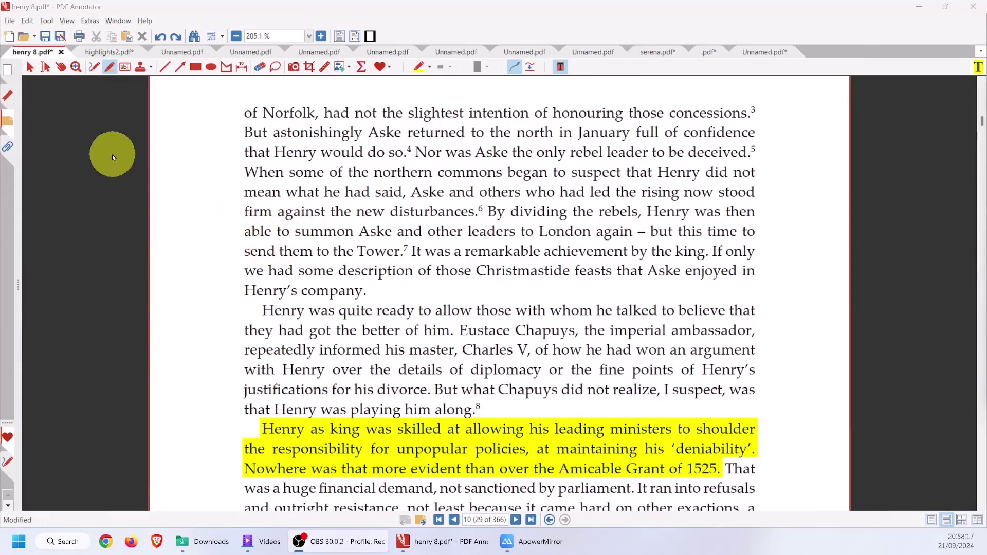
Show henry 8.pdf in full screen mode.
{"action": "left_click", "coordinate": [67, 23]}
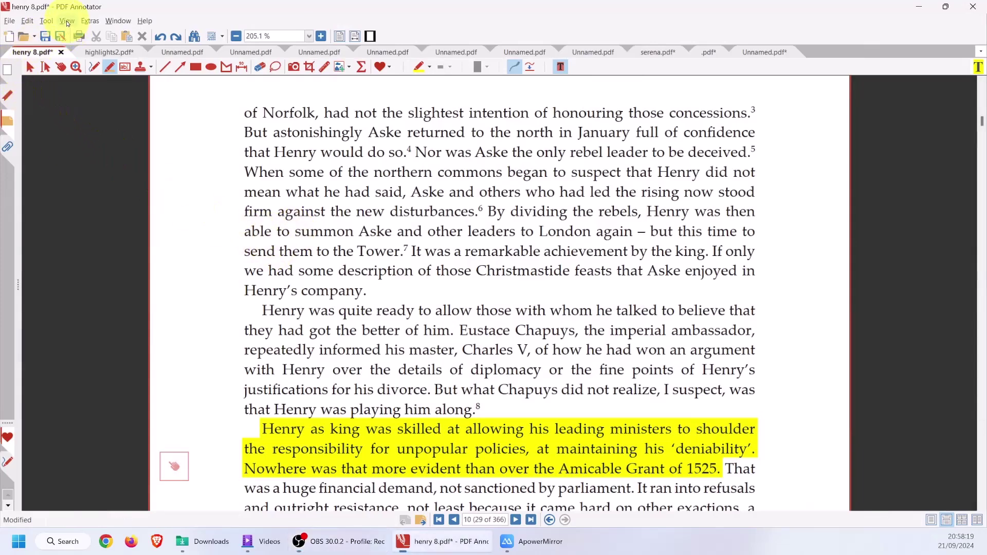
{"action": "left_click", "coordinate": [67, 21]}
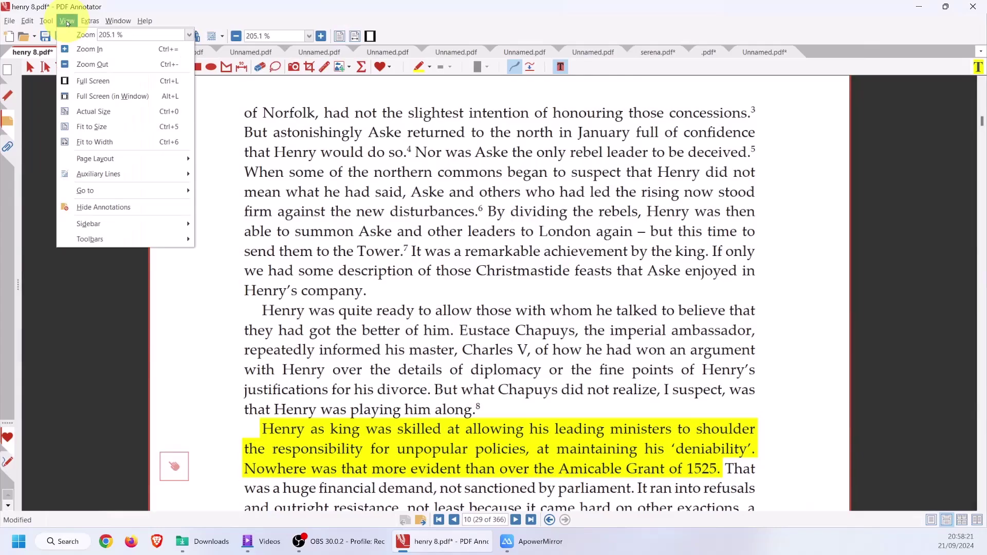
{"action": "left_click", "coordinate": [90, 78]}
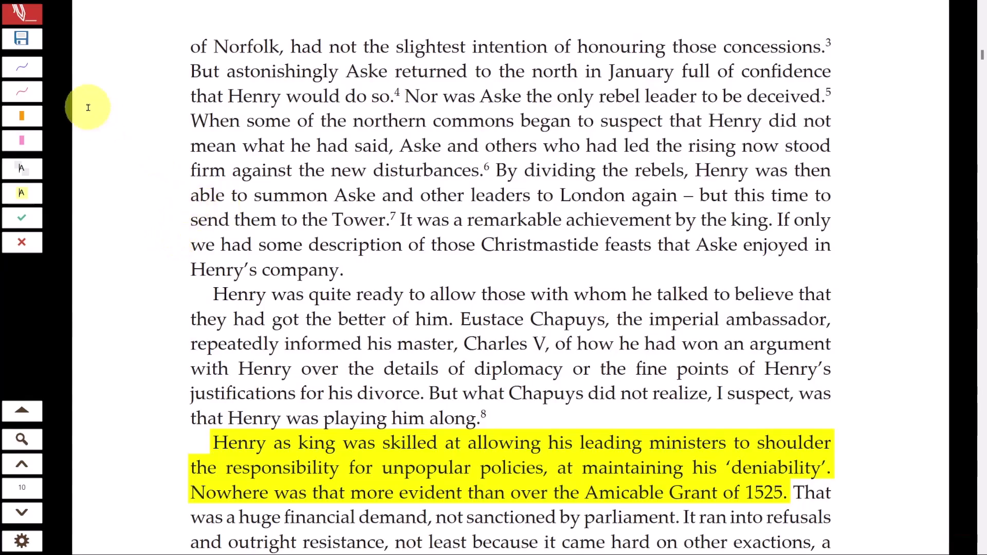
Highlight the words "able to summon Aske" in yellow.
{"action": "left_click", "coordinate": [32, 121]}
{"action": "mouse_move", "coordinate": [191, 196]}
{"action": "left_mouse_down"}
{"action": "mouse_move", "coordinate": [309, 194]}
{"action": "mouse_move", "coordinate": [391, 215]}
{"action": "left_mouse_up"}
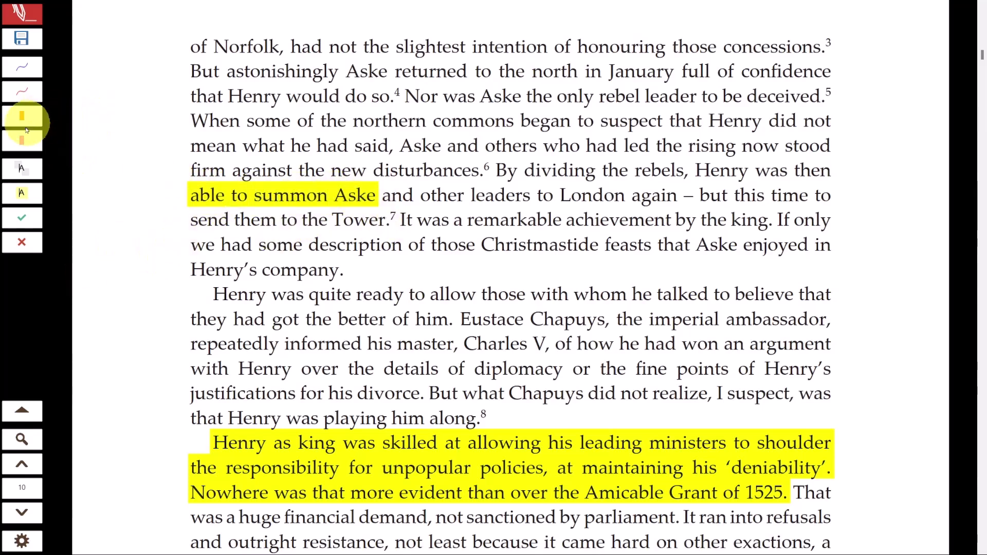
Change the color of the orange marker among the full screen tools to light cyan.
{"action": "left_click", "coordinate": [24, 542]}
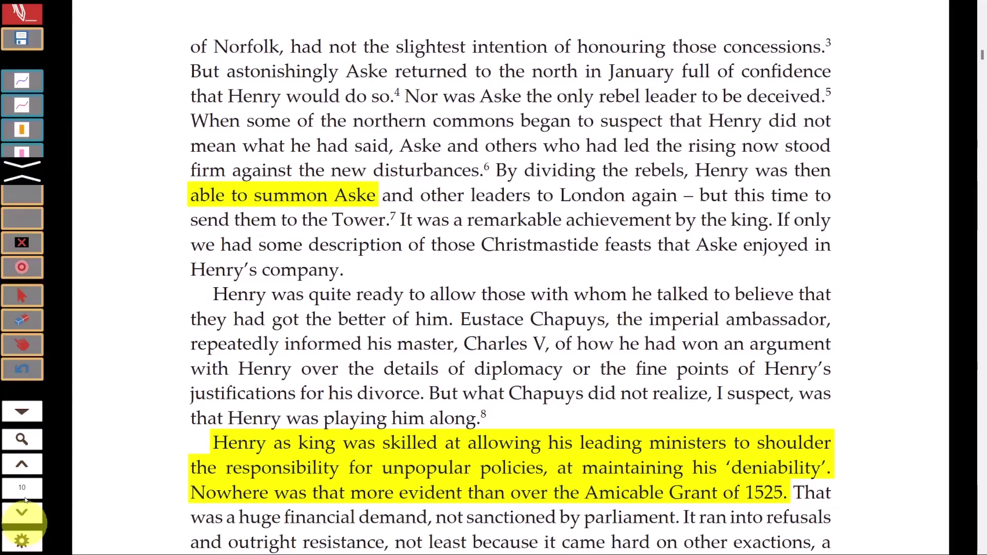
{"action": "double_click", "coordinate": [19, 133]}
{"action": "left_click", "coordinate": [164, 180]}
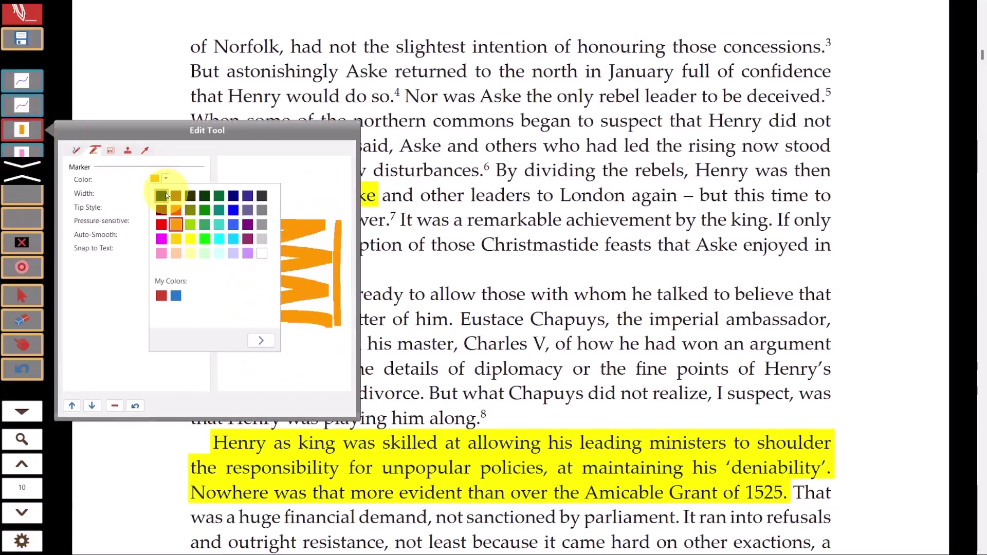
{"action": "left_click", "coordinate": [219, 255]}
{"action": "left_click", "coordinate": [215, 72]}
Mark "astonishingly" with the light cyan marker and "When some" with the pink marker.
{"action": "left_click_drag", "start_coordinate": [219, 72], "coordinate": [357, 72]}
{"action": "left_click", "coordinate": [23, 164]}
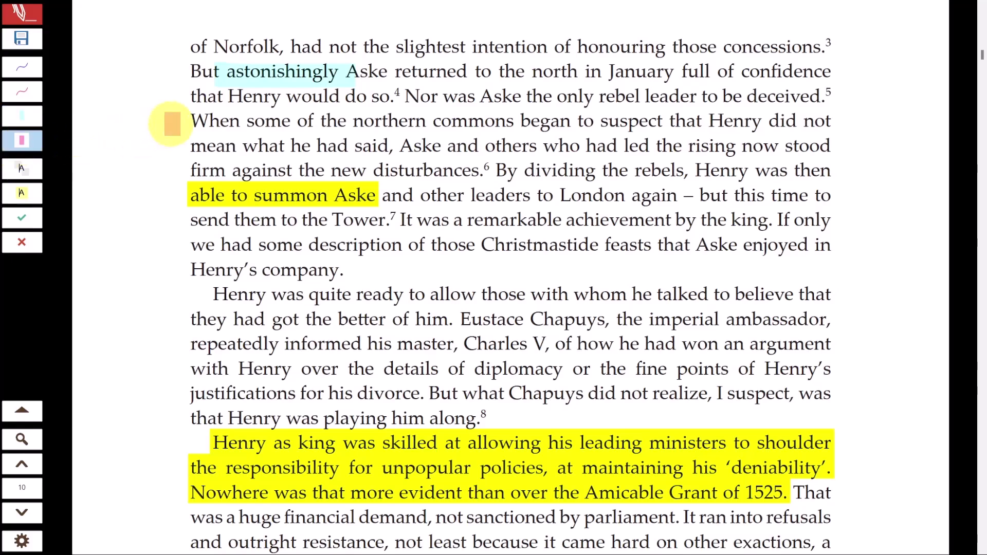
{"action": "left_click_drag", "start_coordinate": [169, 122], "coordinate": [307, 121]}
Stamp a green check mark and a red cross below it in the page's left margin, and another check mark in the upper right margin.
{"action": "left_click", "coordinate": [22, 218]}
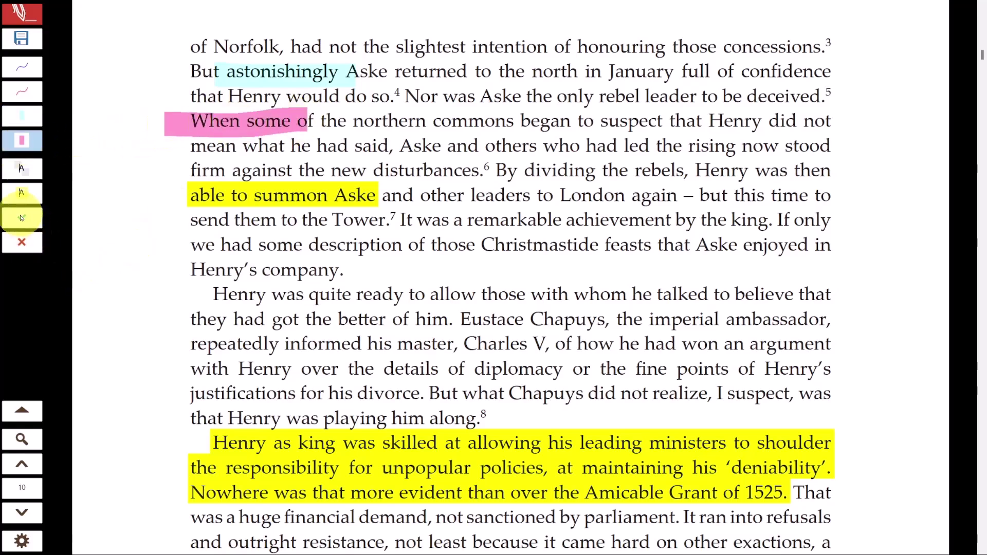
{"action": "left_click", "coordinate": [157, 219]}
{"action": "left_click", "coordinate": [21, 242]}
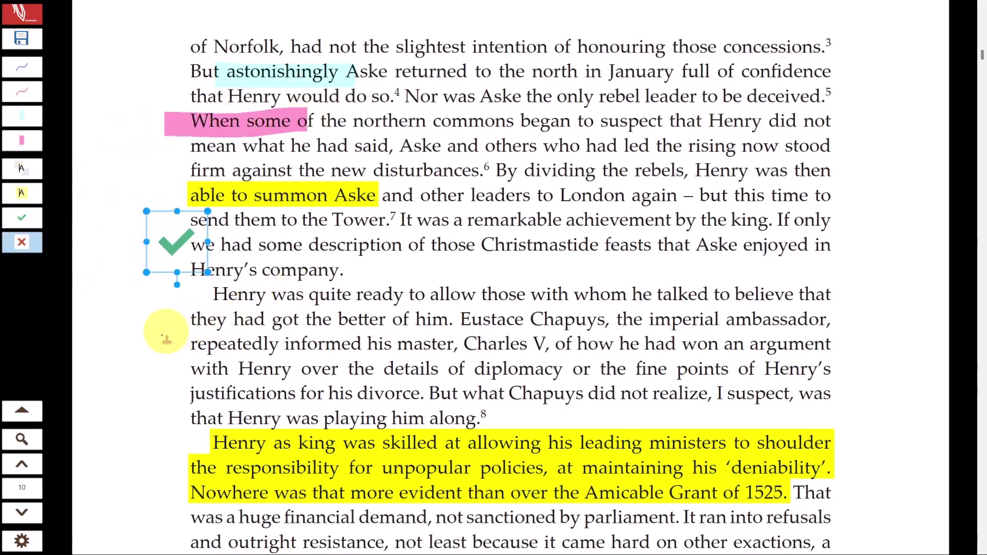
{"action": "left_click", "coordinate": [169, 362]}
{"action": "left_click", "coordinate": [22, 218]}
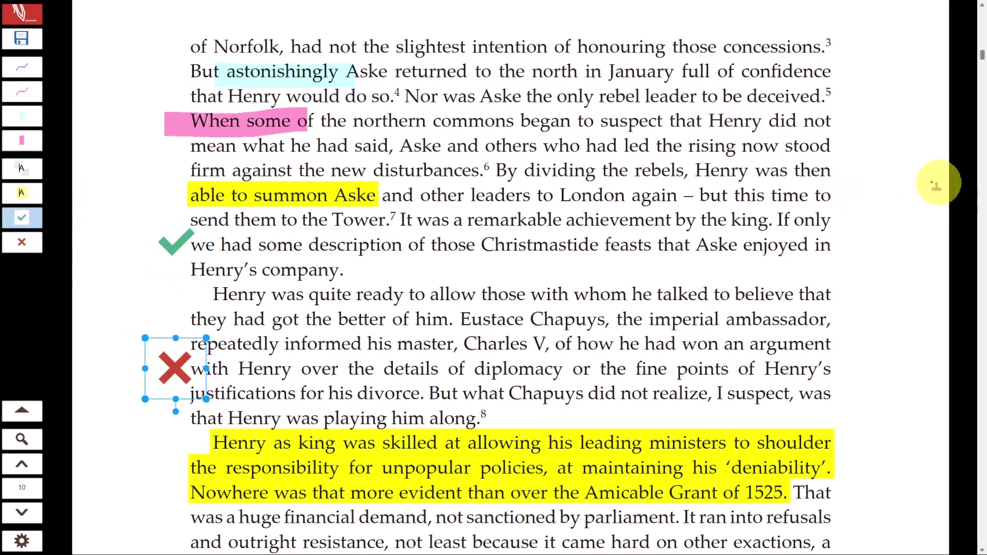
{"action": "left_click", "coordinate": [843, 127]}
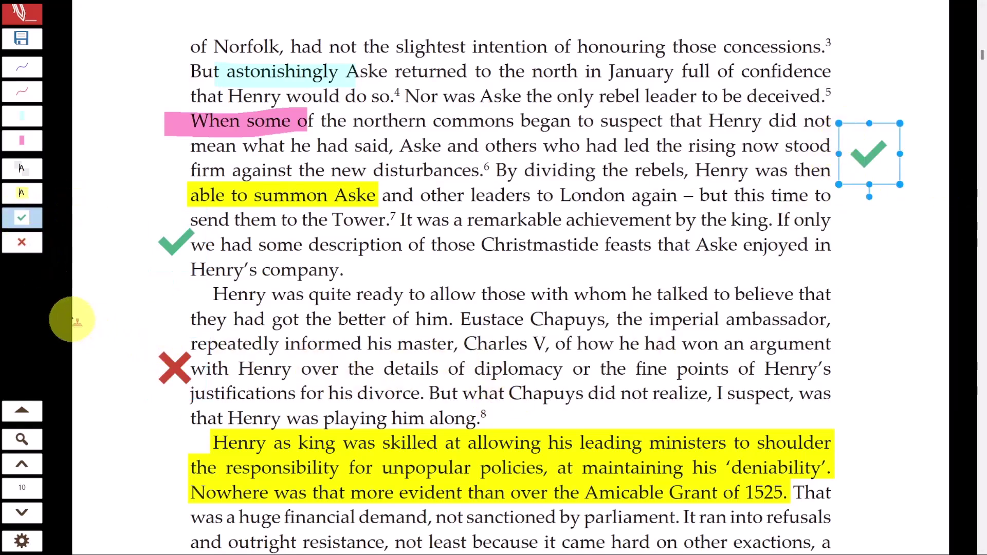
Draw a small freehand blue pen scribble in the page's left margin beside the "But astonishingly" line.
{"action": "left_click", "coordinate": [22, 544]}
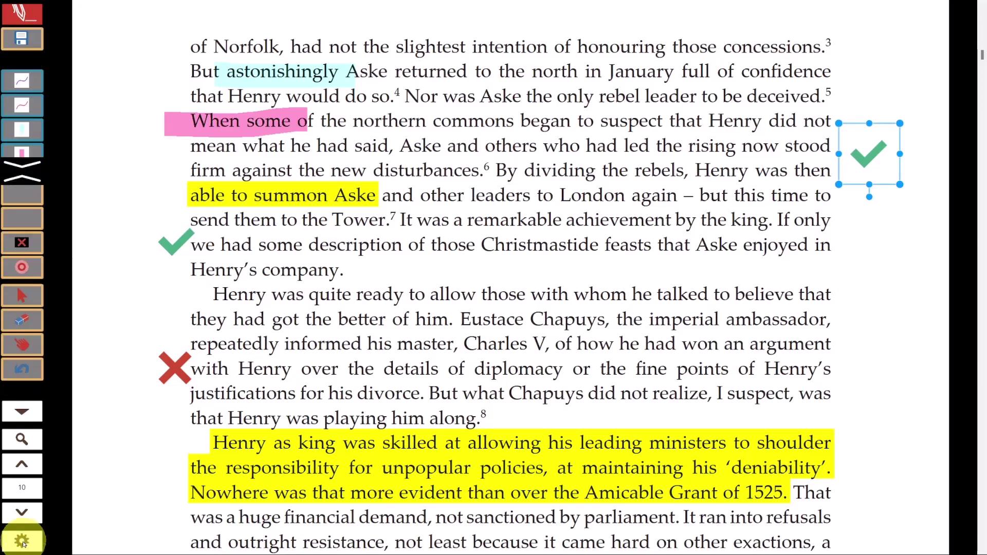
{"action": "left_click", "coordinate": [23, 544]}
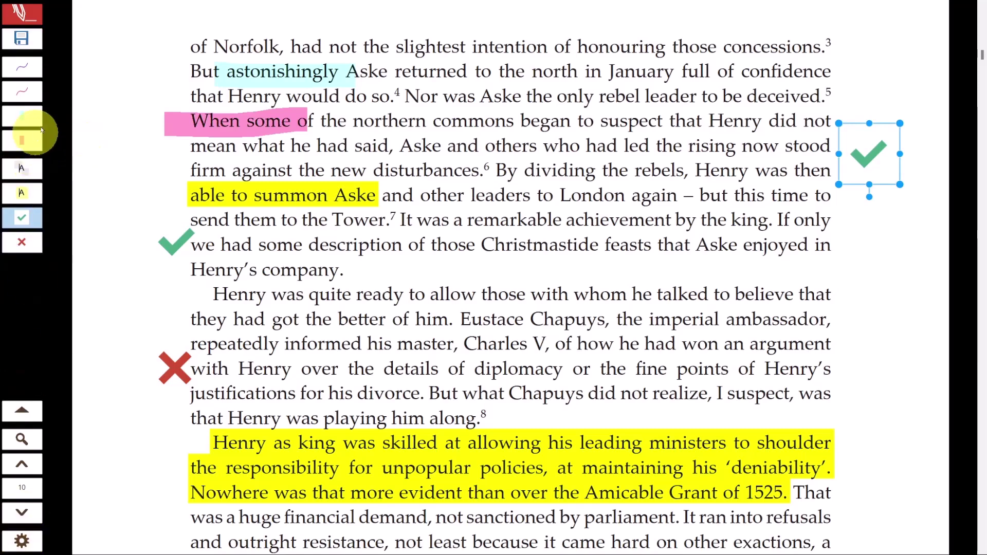
{"action": "left_click", "coordinate": [21, 66]}
{"action": "mouse_move", "coordinate": [116, 74]}
{"action": "left_mouse_down"}
{"action": "mouse_move", "coordinate": [147, 95]}
{"action": "mouse_move", "coordinate": [132, 113]}
{"action": "left_mouse_up"}
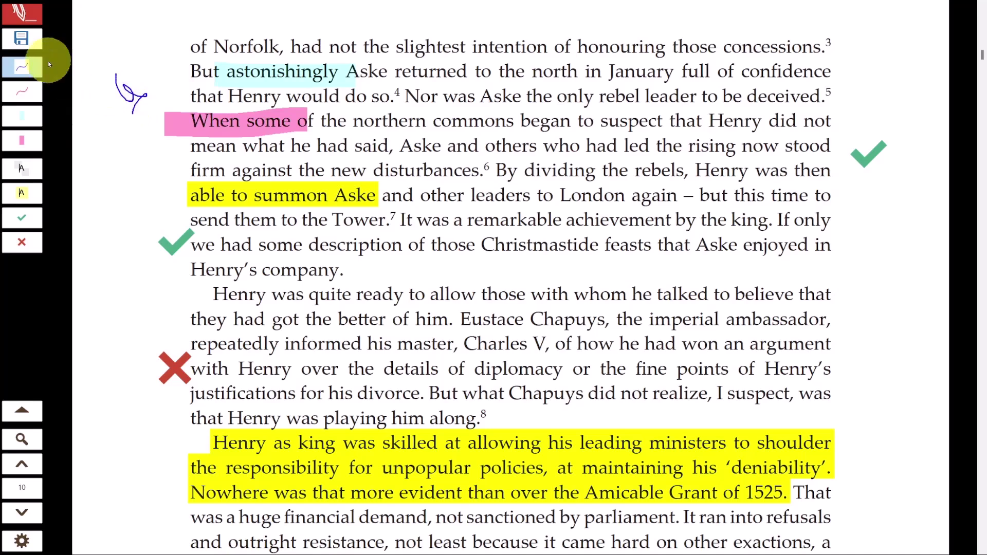
Change the blue pen's color to dark green and draw a short freehand stroke just above the blue scribble.
{"action": "left_click", "coordinate": [22, 541]}
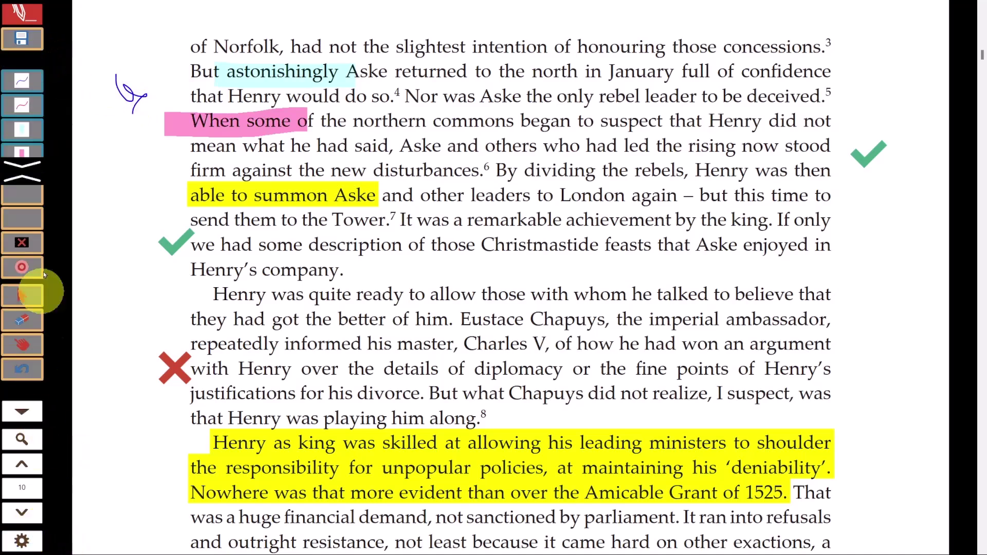
{"action": "left_click", "coordinate": [27, 84]}
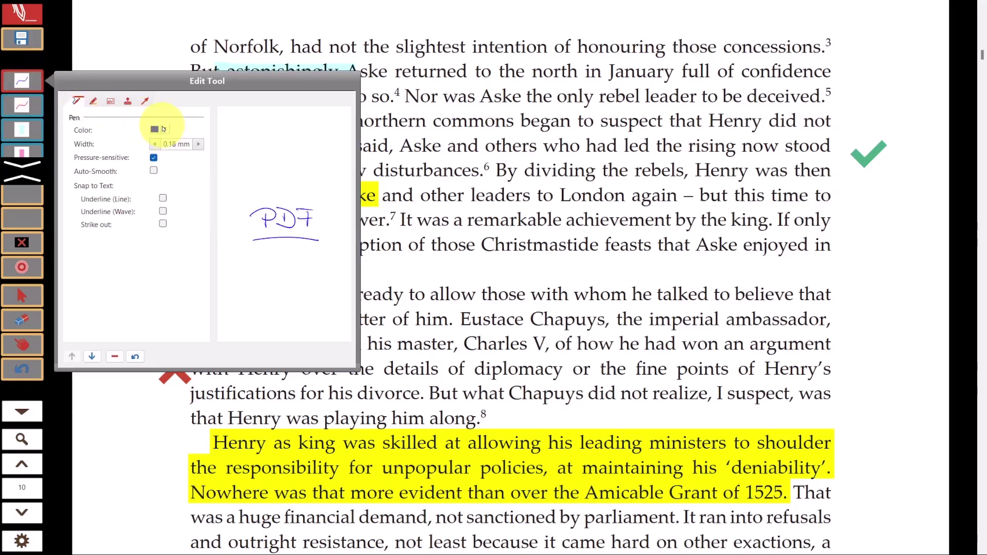
{"action": "left_click", "coordinate": [163, 128]}
{"action": "left_click", "coordinate": [218, 149]}
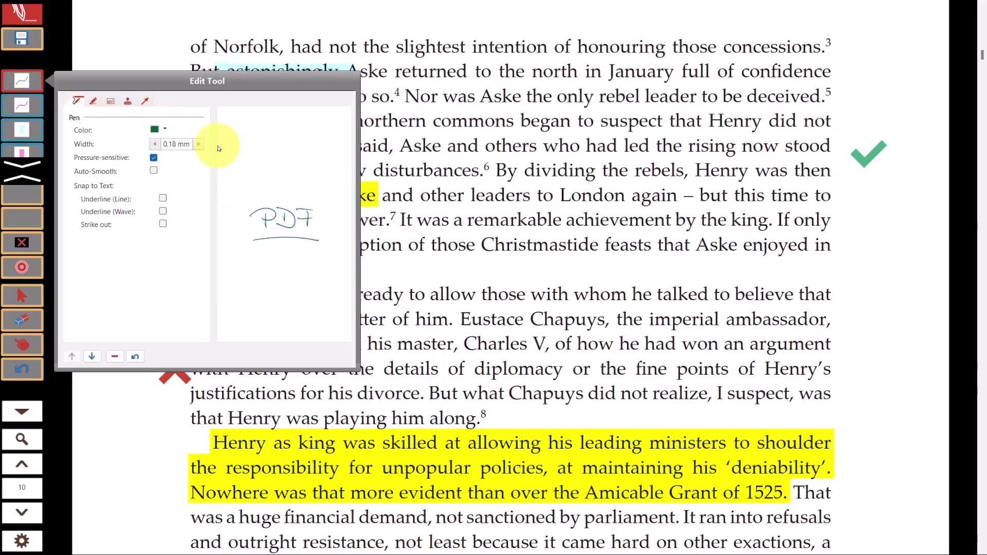
{"action": "left_click", "coordinate": [154, 46]}
{"action": "left_click_drag", "start_coordinate": [161, 51], "coordinate": [151, 77]}
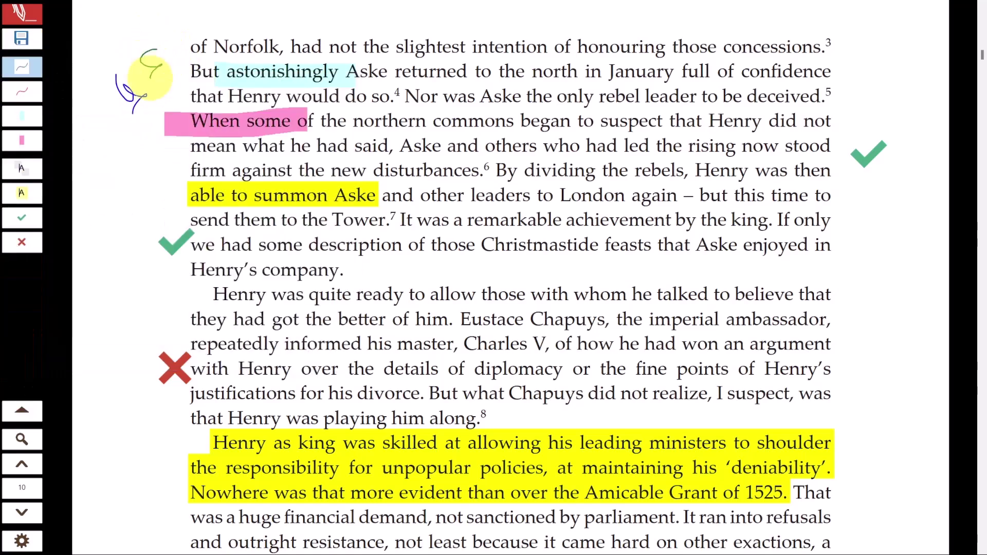